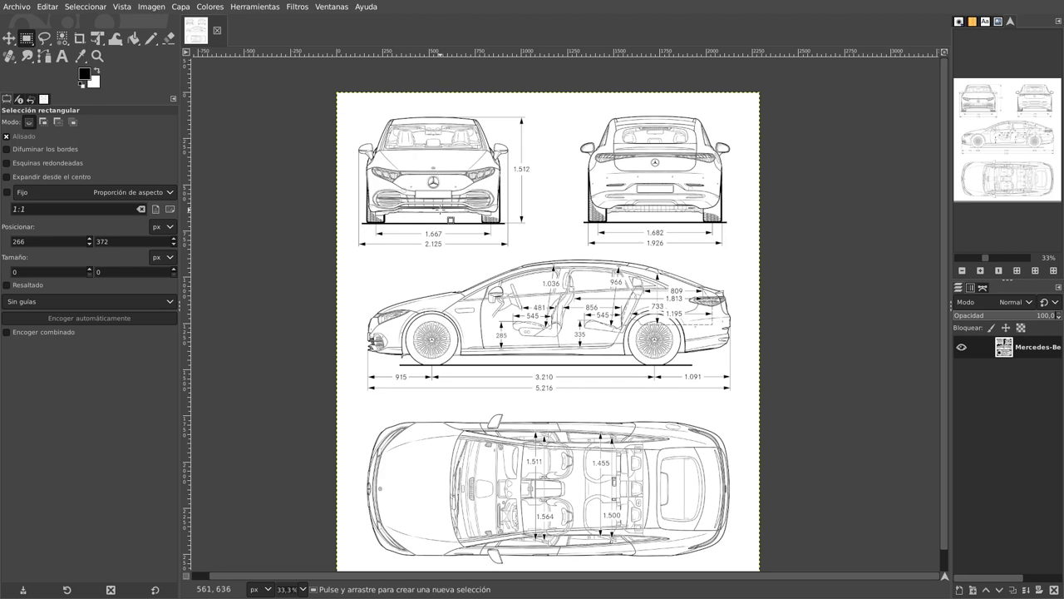
# Duplicate the EQS blueprint image and zoom in on the headlight's jagged, grey-speckled lines.
pyautogui.hotkey('ctrl', 'd')
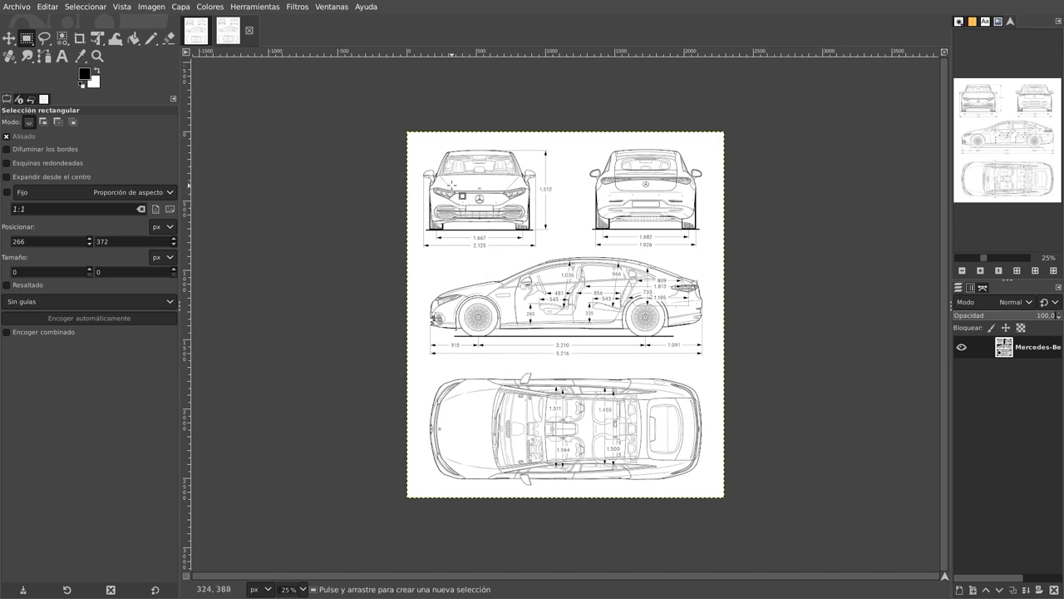
pyautogui.keyDown('ctrl'); pyautogui.scroll(3, 450, 184); pyautogui.keyUp('ctrl')
pyautogui.keyDown('ctrl'); pyautogui.scroll(1, 450, 184); pyautogui.keyUp('ctrl')
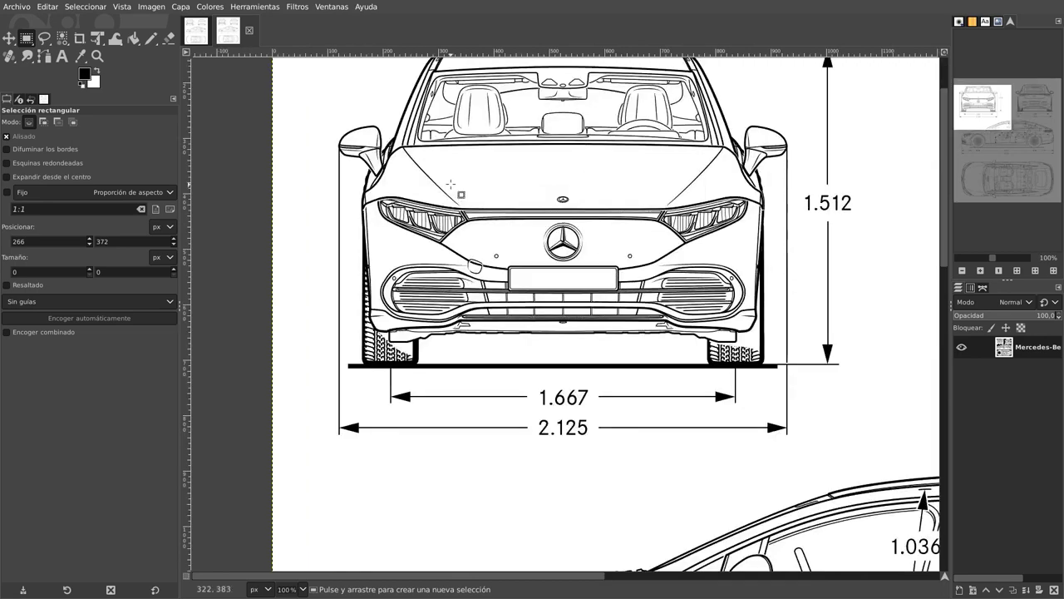
pyautogui.keyDown('ctrl'); pyautogui.scroll(2, 429, 183); pyautogui.keyUp('ctrl')
pyautogui.keyDown('ctrl'); pyautogui.scroll(3, 429, 183); pyautogui.keyUp('ctrl')
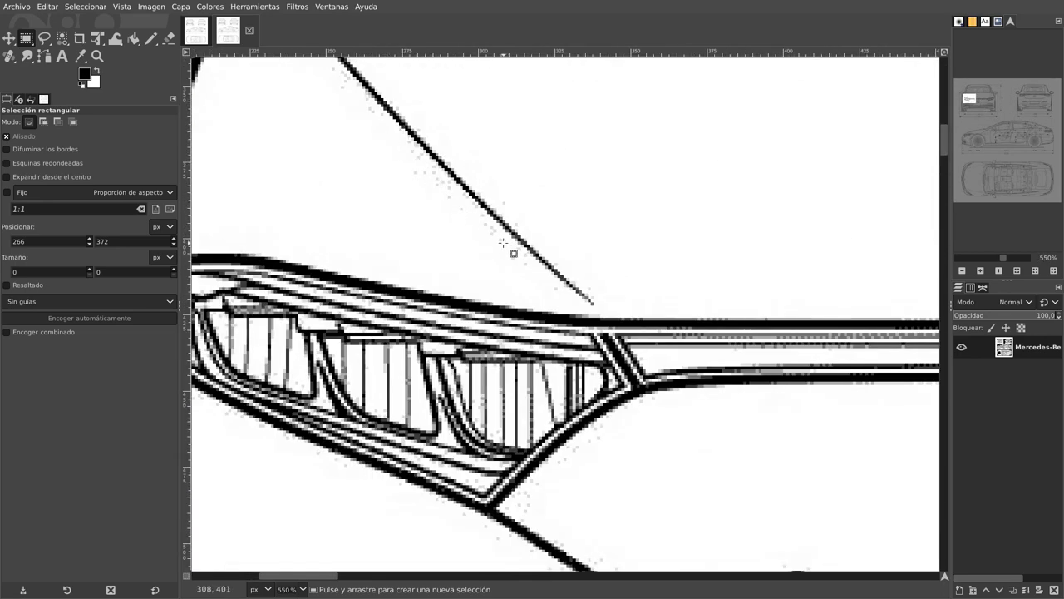
pyautogui.keyDown('ctrl'); pyautogui.scroll(-1, 503, 242); pyautogui.keyUp('ctrl')
pyautogui.keyDown('ctrl'); pyautogui.scroll(-1, 503, 243); pyautogui.keyUp('ctrl')
pyautogui.keyDown('ctrl'); pyautogui.scroll(-1, 503, 243); pyautogui.keyUp('ctrl')
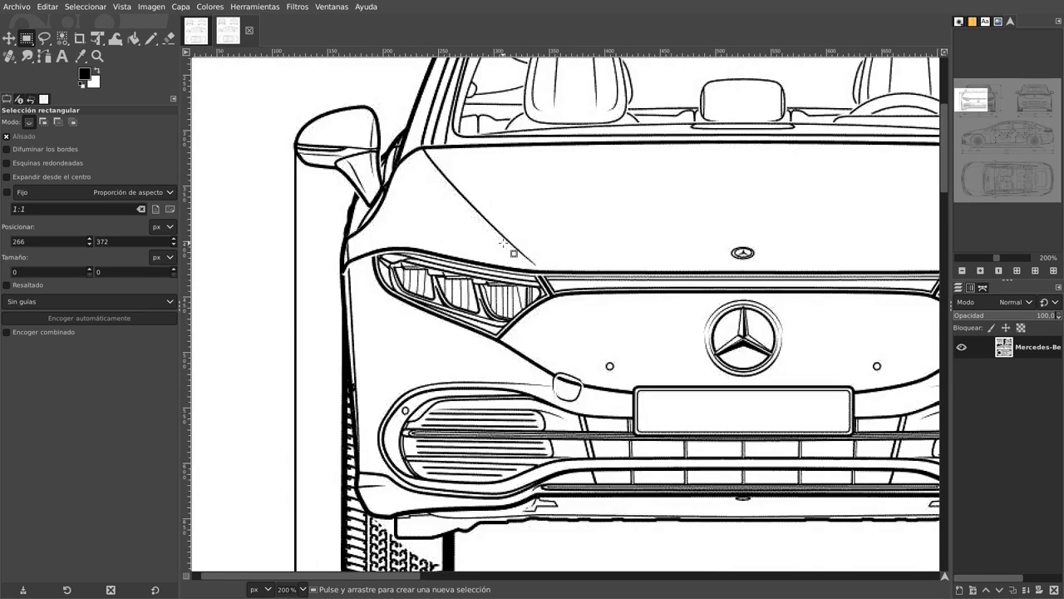
pyautogui.keyDown('ctrl'); pyautogui.scroll(2, 503, 243); pyautogui.keyUp('ctrl')
pyautogui.keyDown('ctrl'); pyautogui.scroll(2, 503, 243); pyautogui.keyUp('ctrl')
pyautogui.keyDown('ctrl'); pyautogui.scroll(1, 503, 243); pyautogui.keyUp('ctrl')
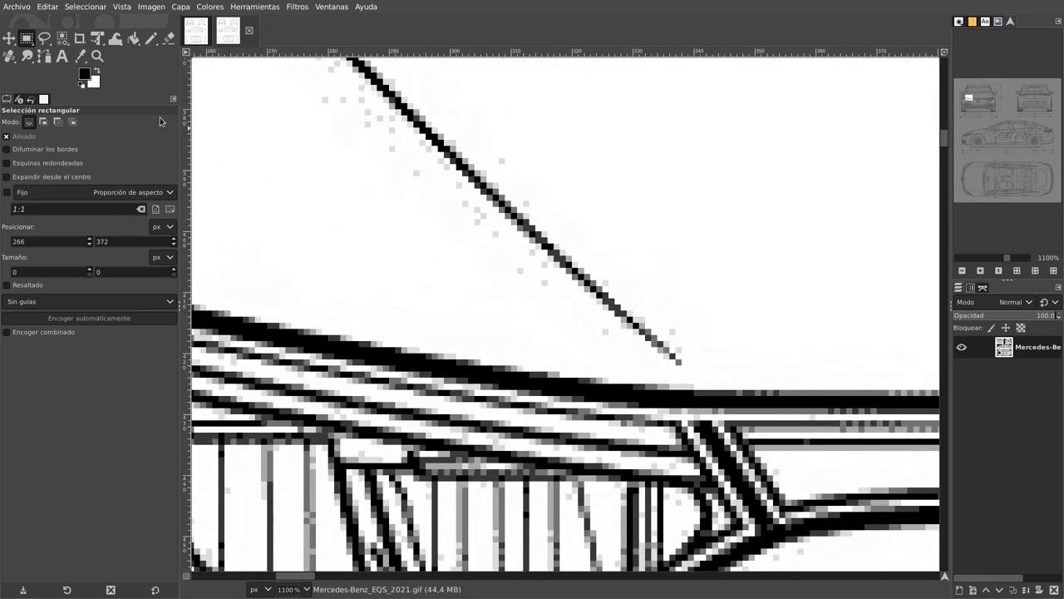
# Cut the stray light-grey pixels by colour selection, then zoom back out.
pyautogui.click(62, 40)
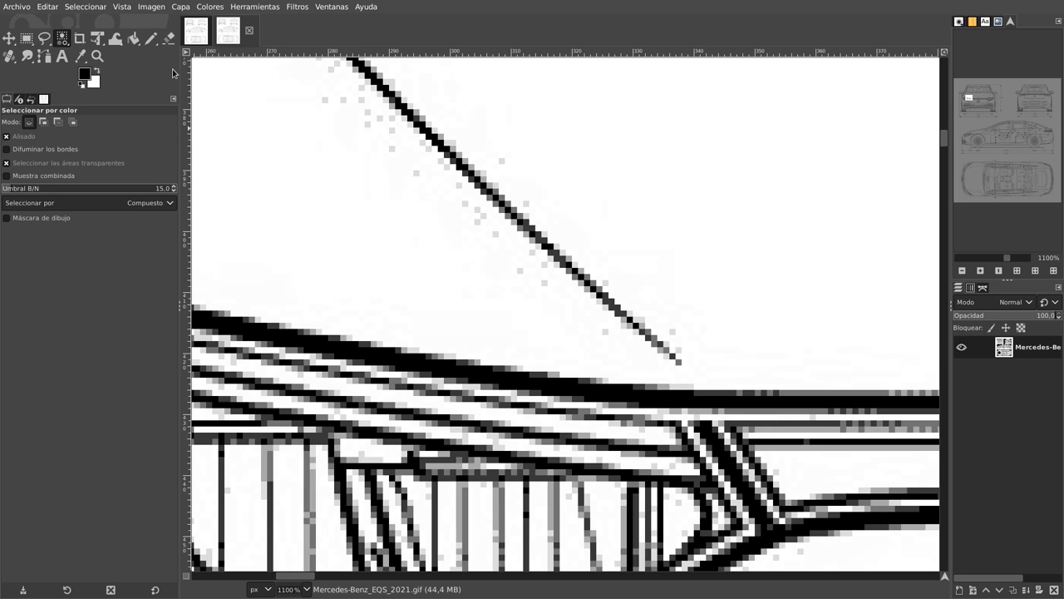
pyautogui.click(324, 99)
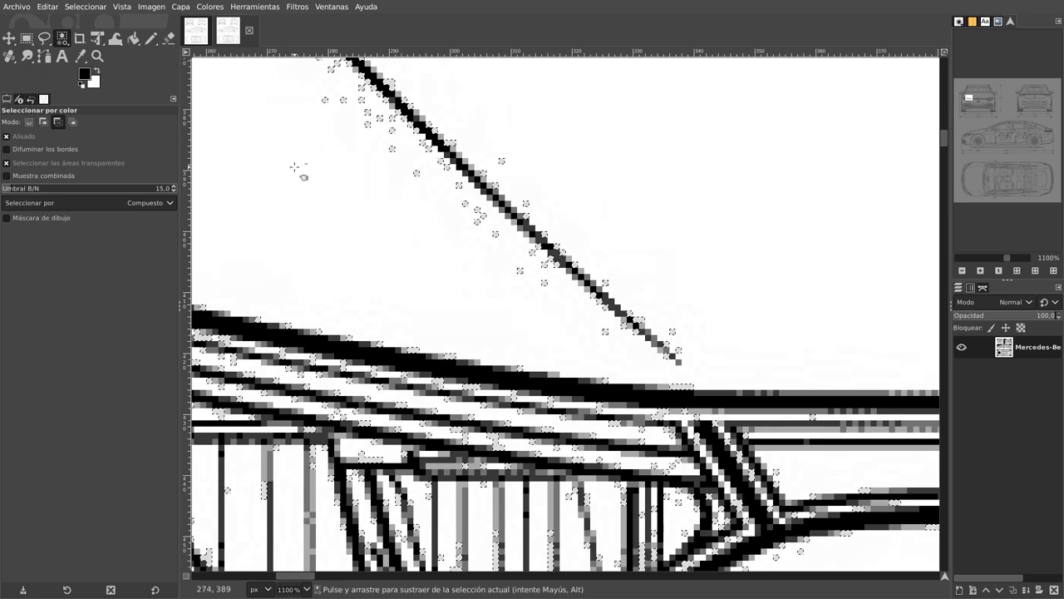
pyautogui.press('ctrl')
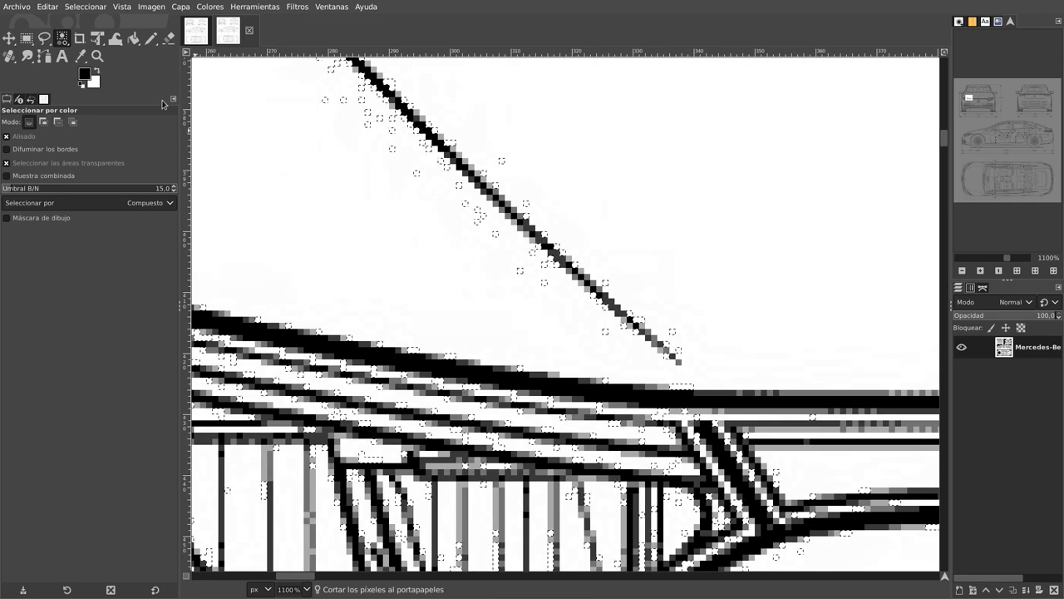
pyautogui.click(27, 38)
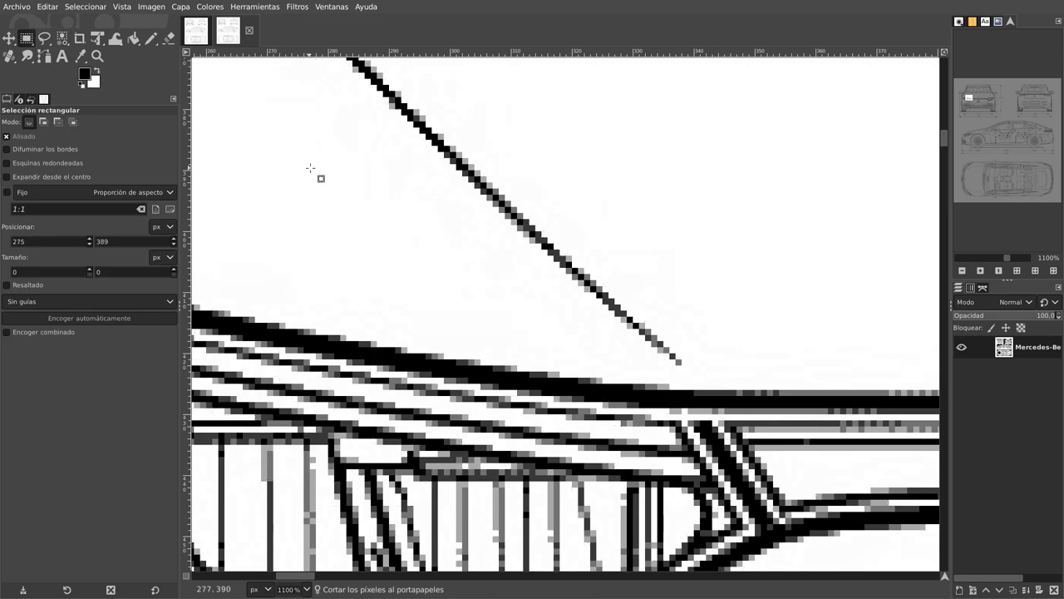
pyautogui.scroll(-2, 312, 167)
pyautogui.scroll(-3, 312, 167)
pyautogui.scroll(-1, 312, 167)
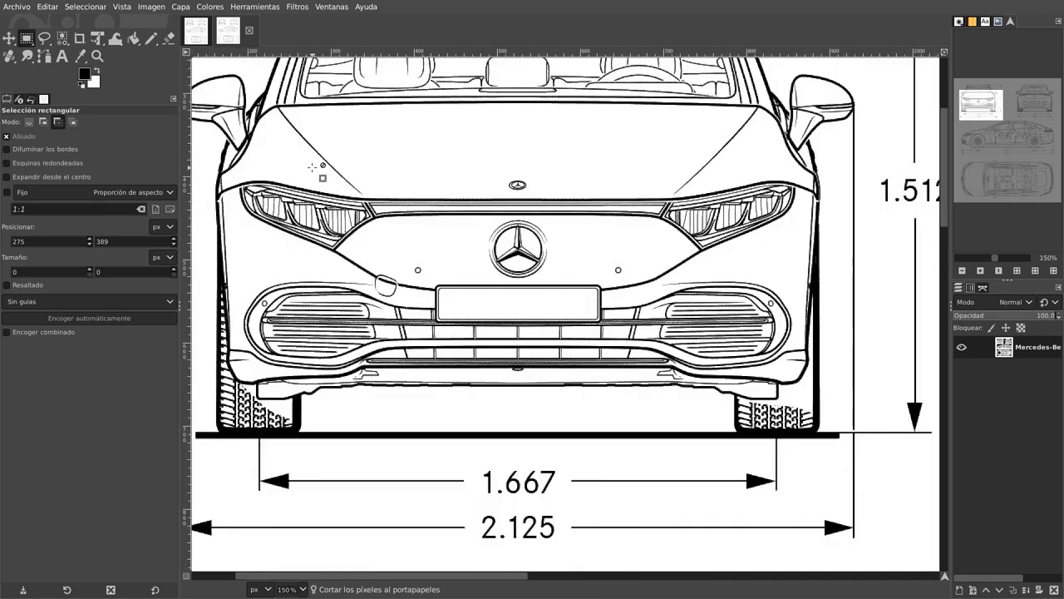
pyautogui.scroll(-1, 312, 167)
pyautogui.scroll(-1, 317, 162)
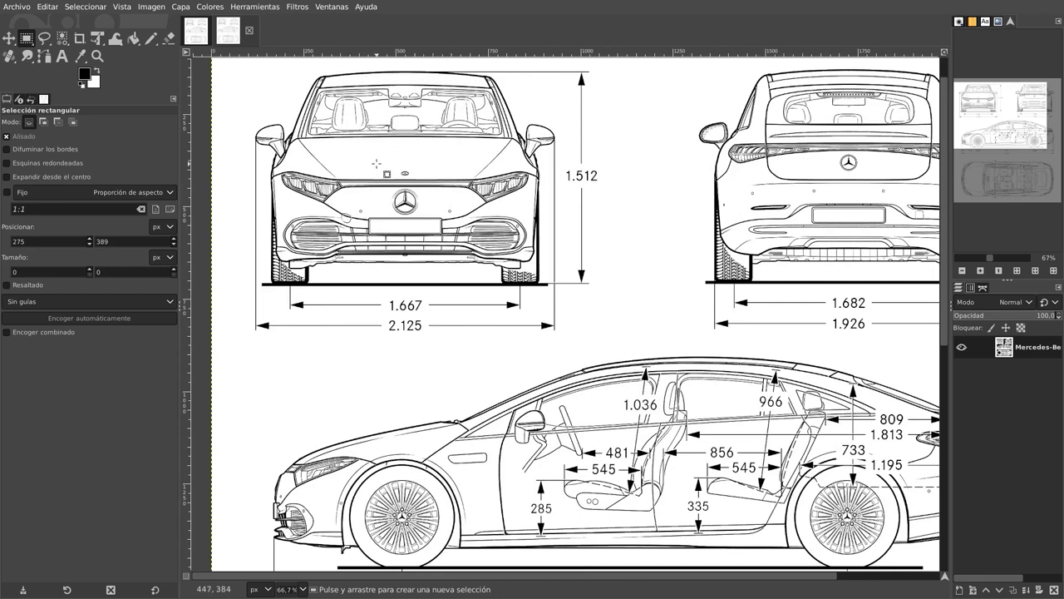
# Select the white background by colour, copy it and paste it as a new image.
pyautogui.click(61, 39)
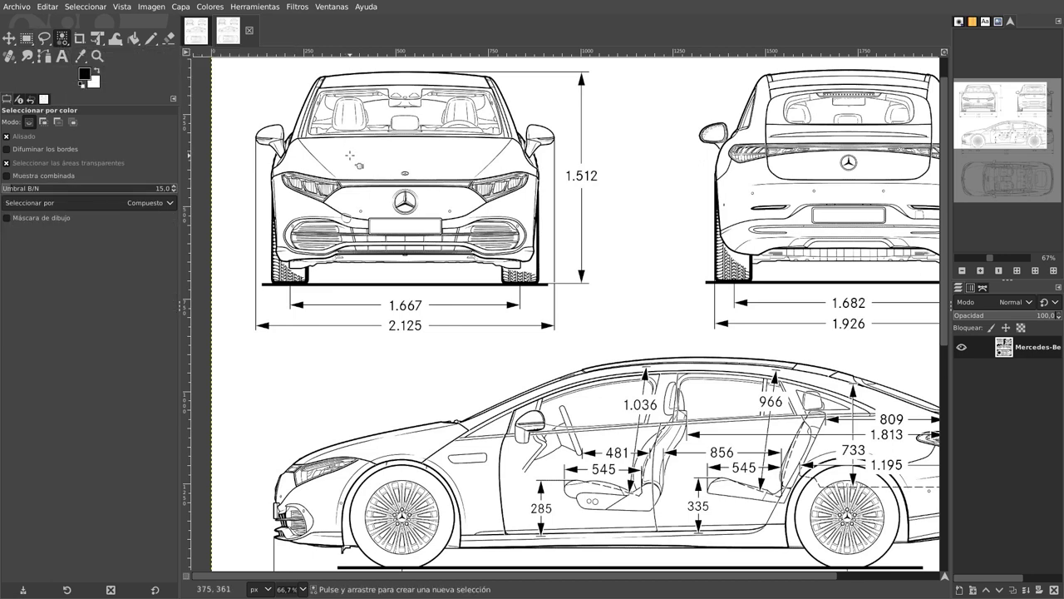
pyautogui.click(350, 154)
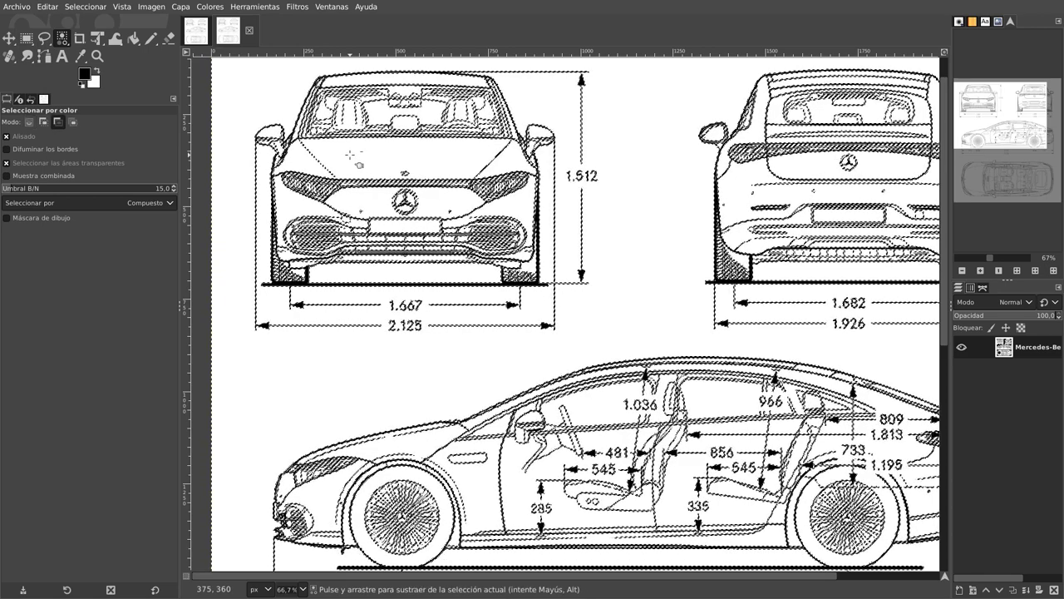
pyautogui.hotkey('ctrl', 'c')
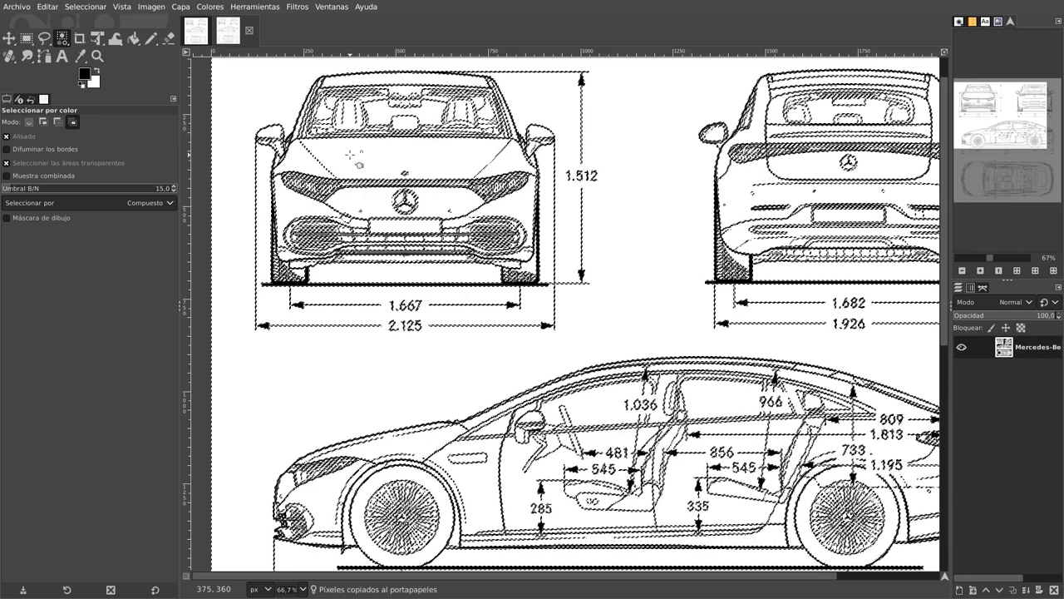
pyautogui.hotkey('ctrl', 'shift', 'v')
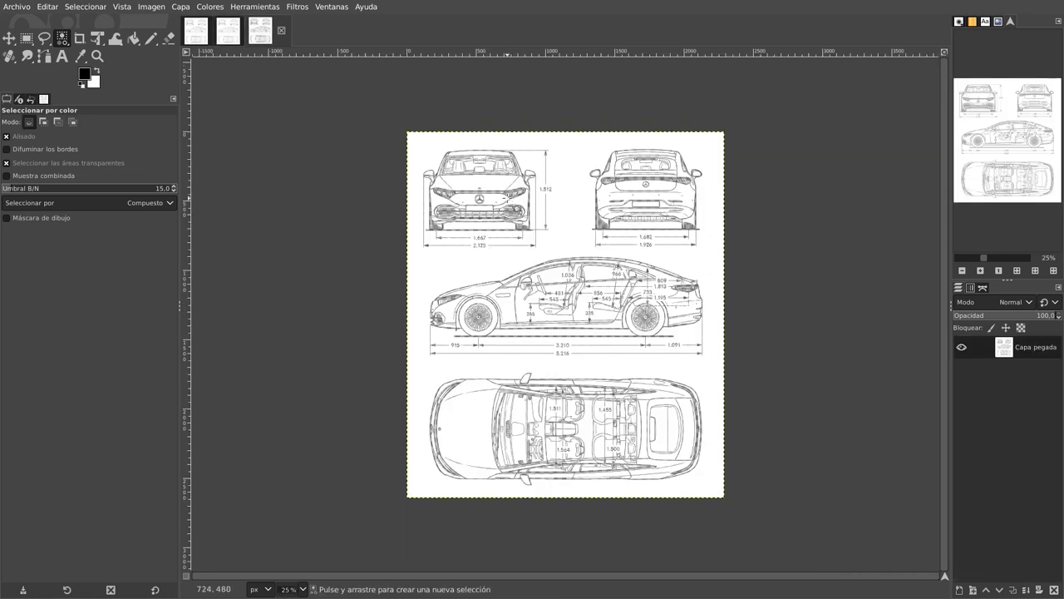
pyautogui.scroll(1, 558, 202)
pyautogui.scroll(2, 553, 198)
pyautogui.scroll(1, 553, 198)
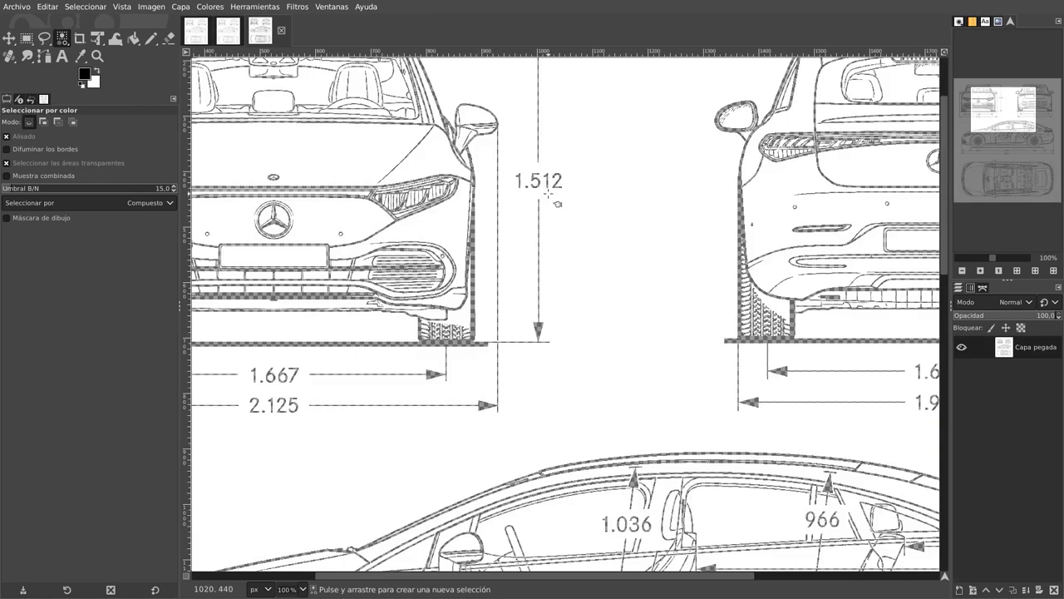
pyautogui.scroll(3, 553, 198)
pyautogui.scroll(2, 553, 198)
pyautogui.scroll(-4, 553, 198)
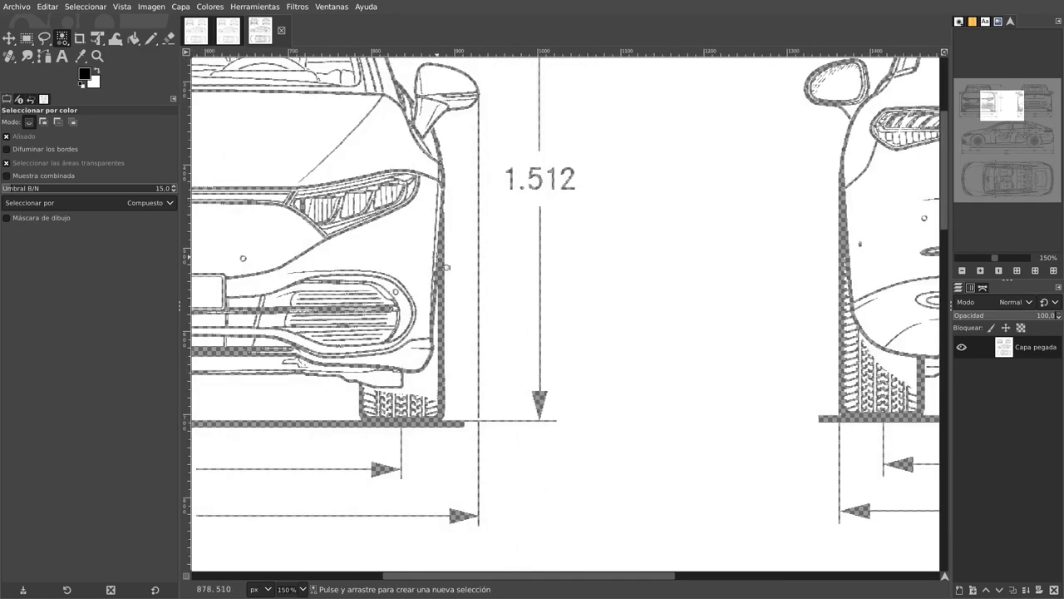
pyautogui.scroll(5, 466, 263)
pyautogui.scroll(1, 435, 256)
pyautogui.scroll(-7, 435, 256)
pyautogui.scroll(-2, 497, 248)
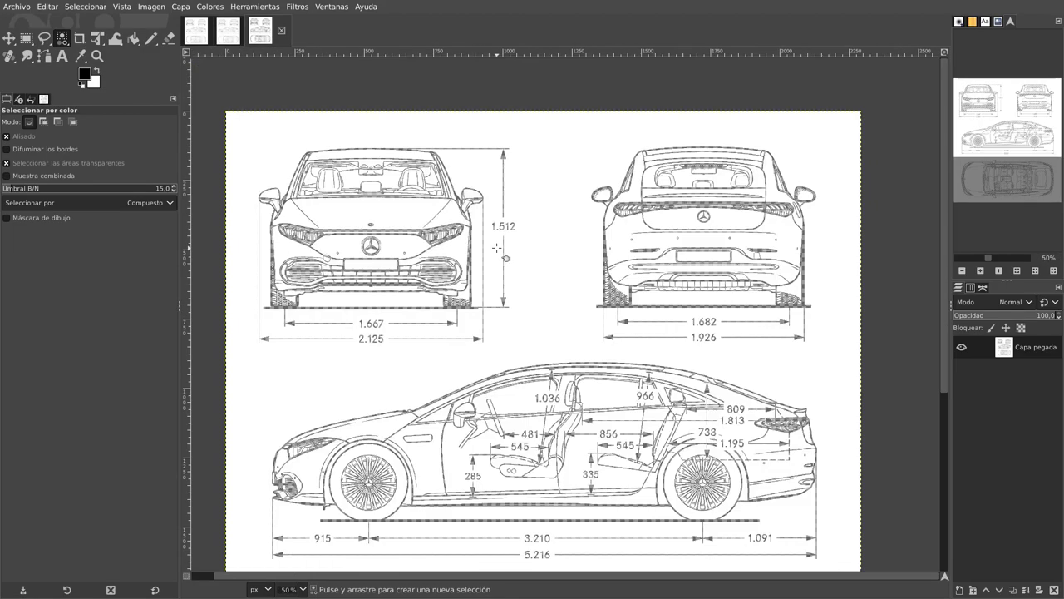
pyautogui.scroll(3, 347, 187)
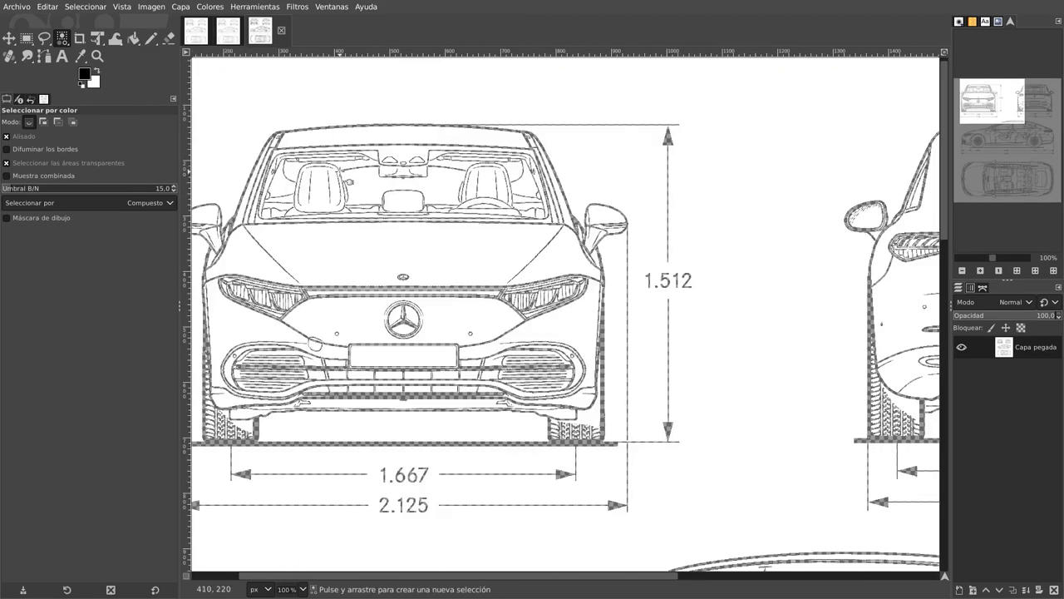
pyautogui.scroll(2, 347, 186)
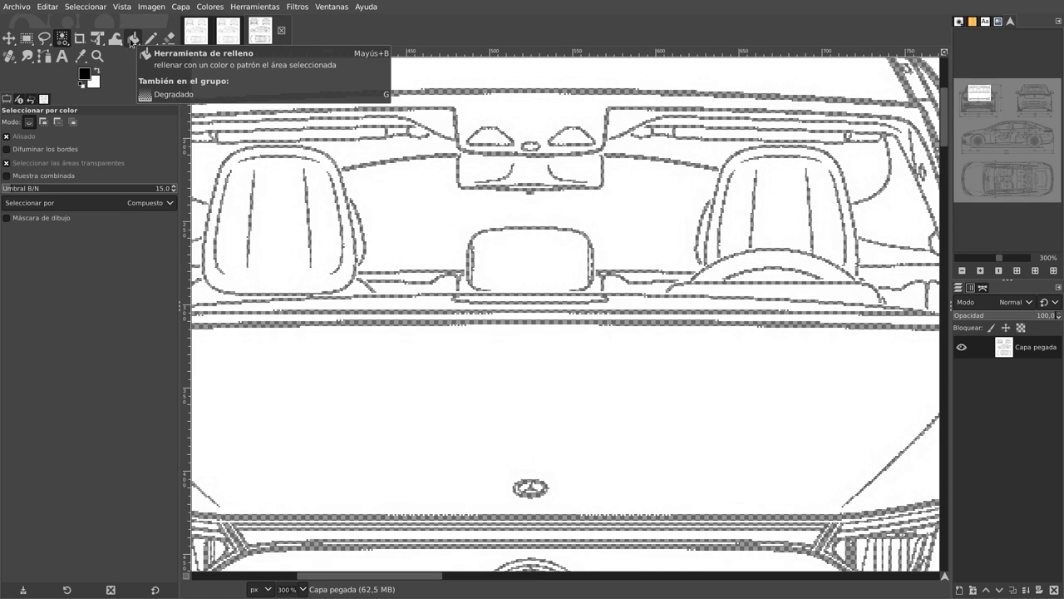
# Activate Bucket Fill using FG colour fill over the whole selection.
pyautogui.click(132, 39)
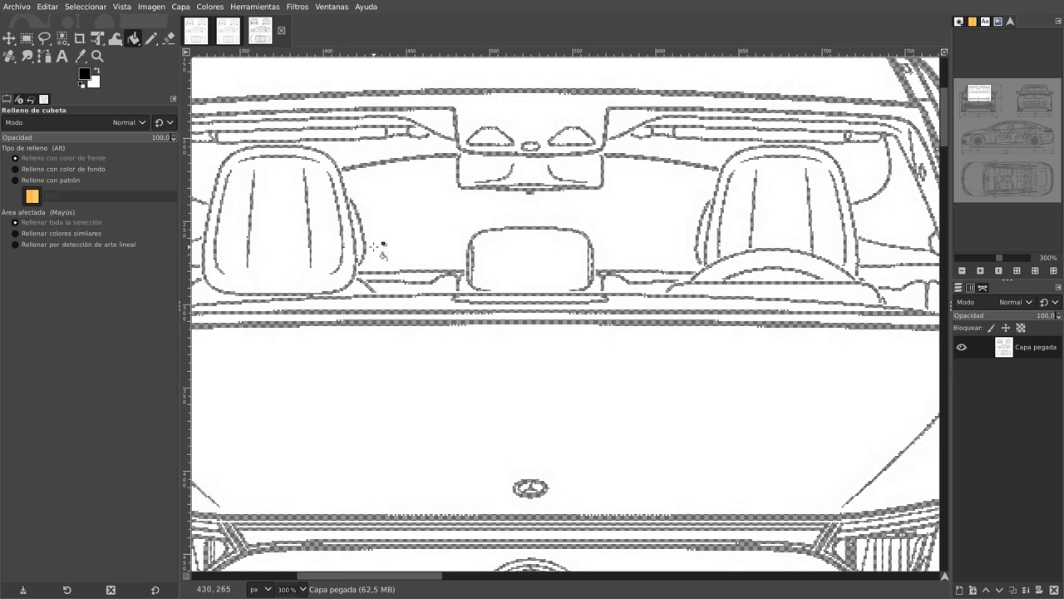
pyautogui.keyDown('ctrl'); pyautogui.scroll(-2, 413, 251); pyautogui.keyUp('ctrl')
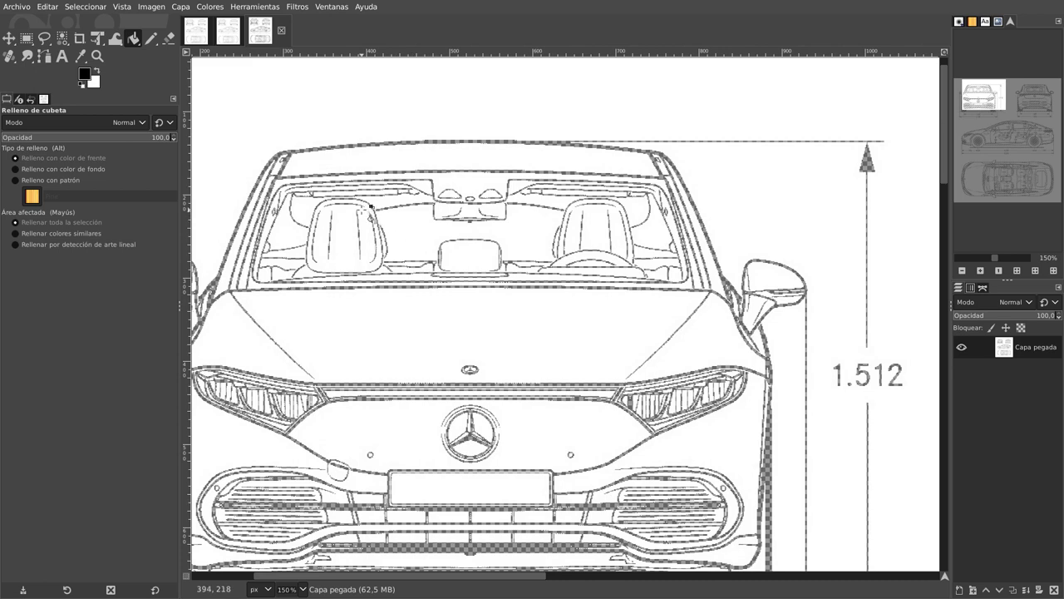
pyautogui.keyDown('ctrl'); pyautogui.scroll(1, 373, 143); pyautogui.keyUp('ctrl')
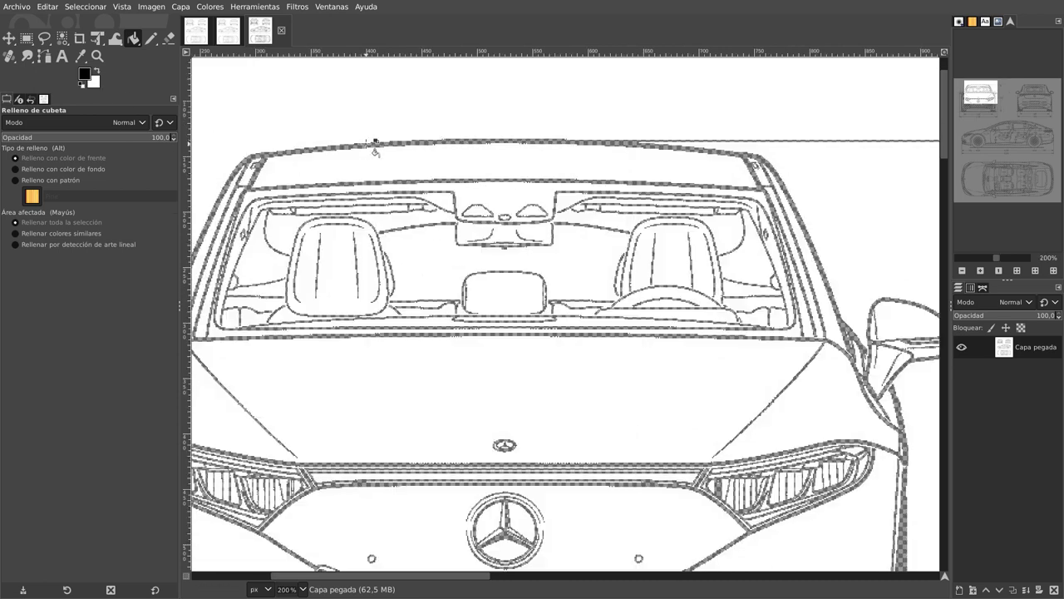
pyautogui.keyDown('ctrl'); pyautogui.scroll(1, 373, 143); pyautogui.keyUp('ctrl')
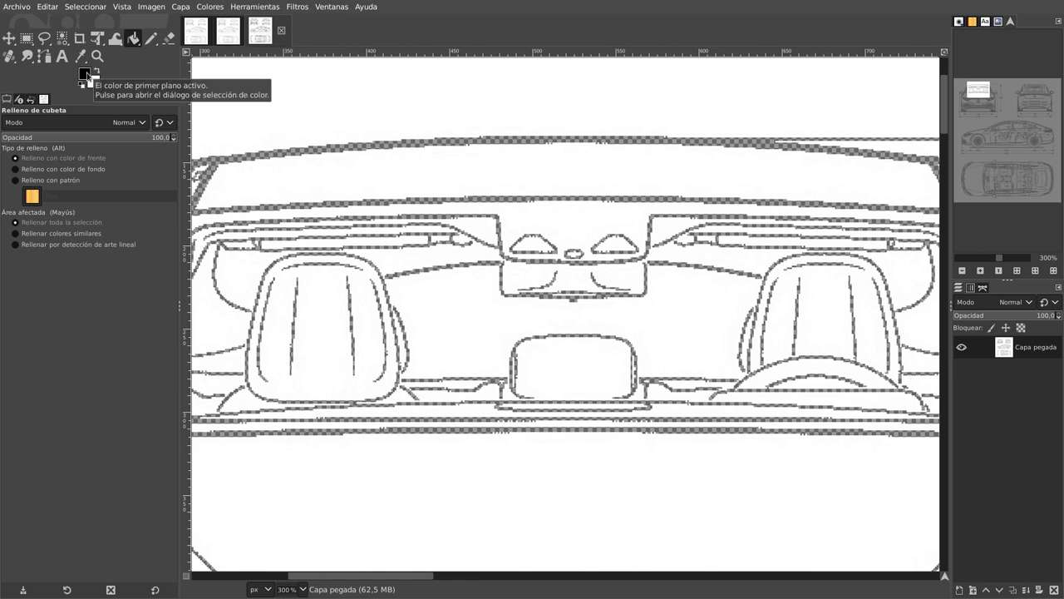
# Set the foreground colour to pink, test-filling the pasted layer and undoing it.
pyautogui.click(87, 73)
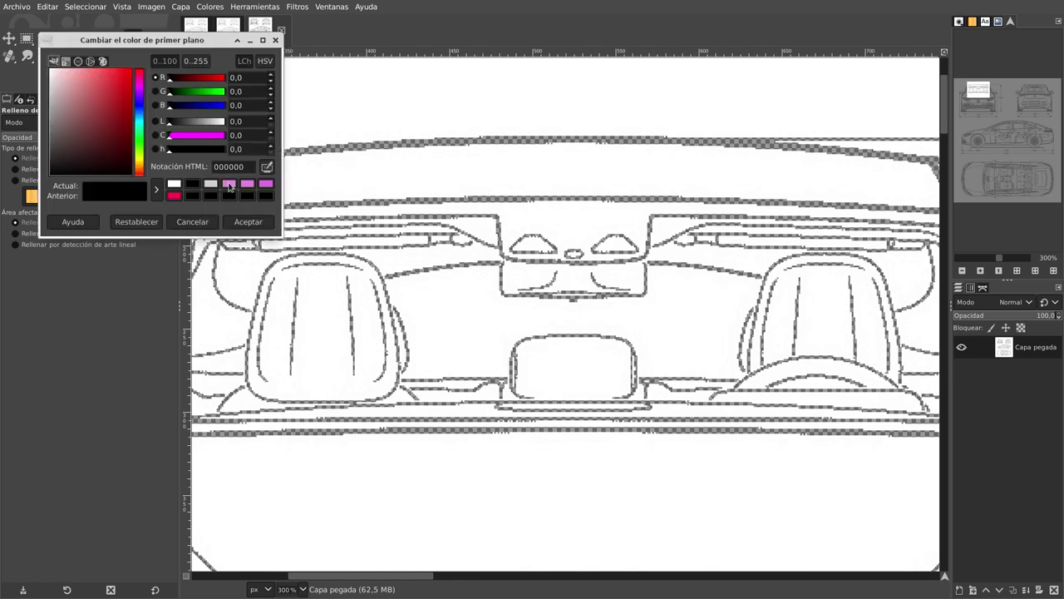
pyautogui.click(230, 185)
pyautogui.click(249, 222)
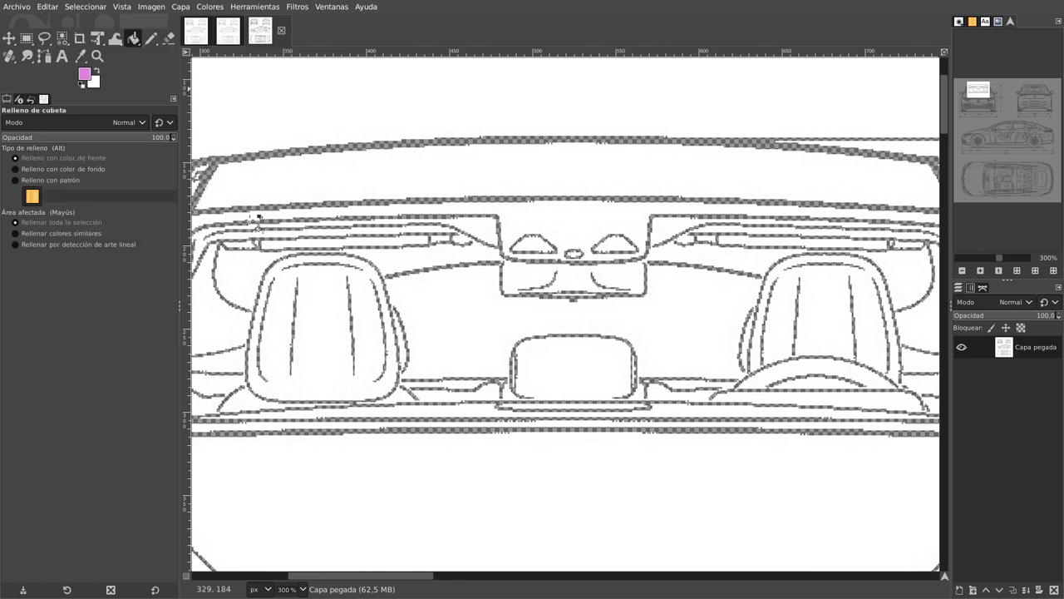
pyautogui.click(471, 148)
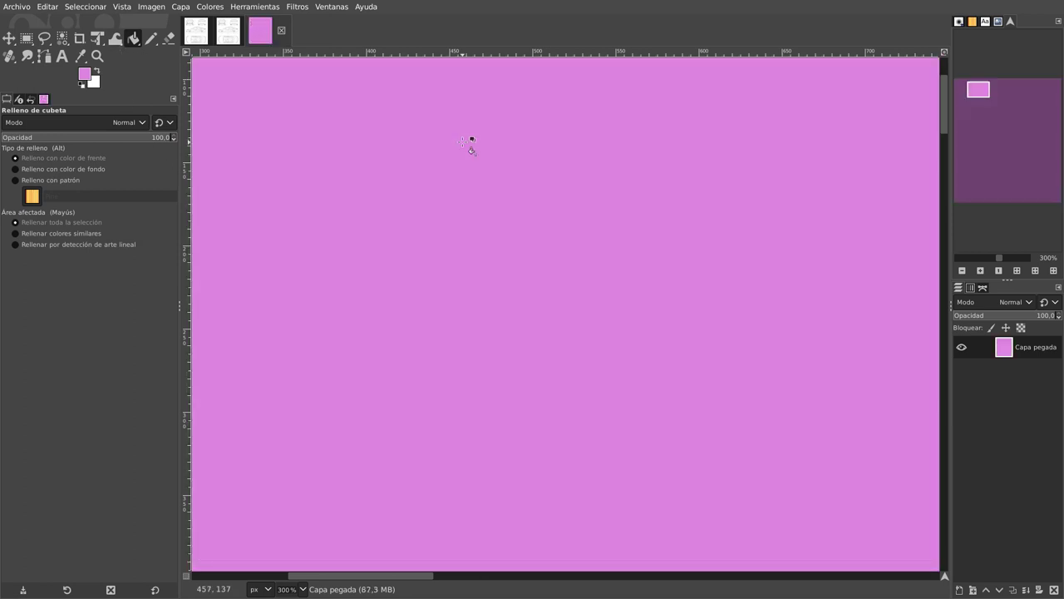
pyautogui.press('ctrl')
pyautogui.hotkey('ctrl', 'z')
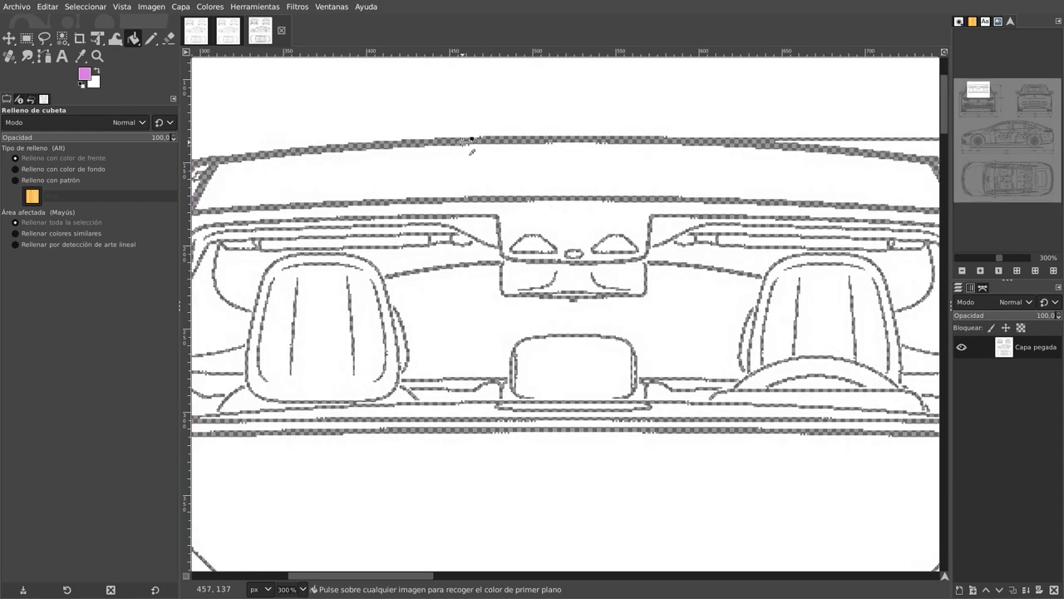
# Select the line art by colour and fill it with pink.
pyautogui.click(63, 39)
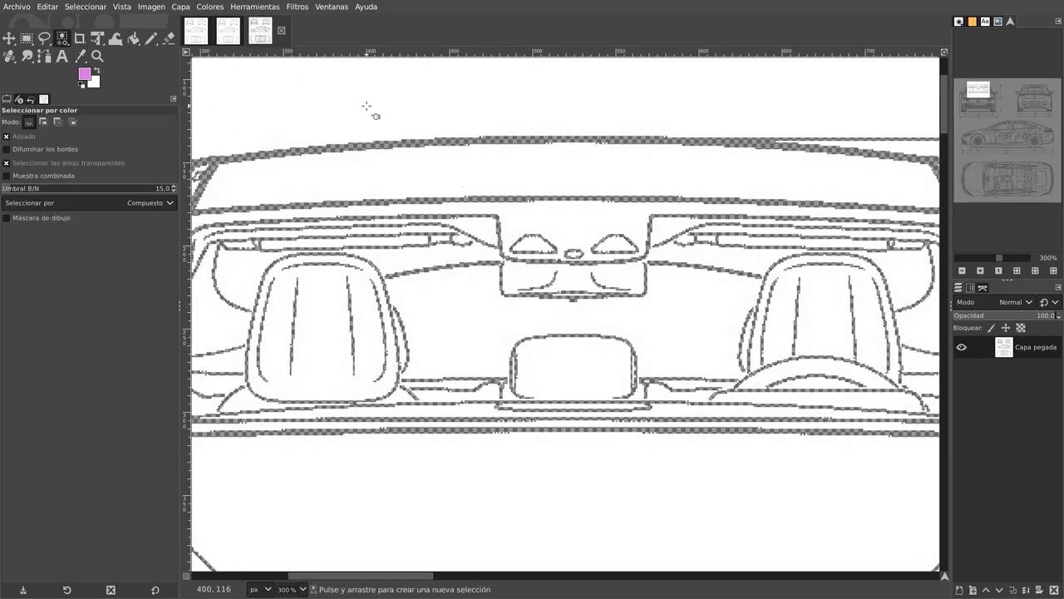
pyautogui.click(365, 107)
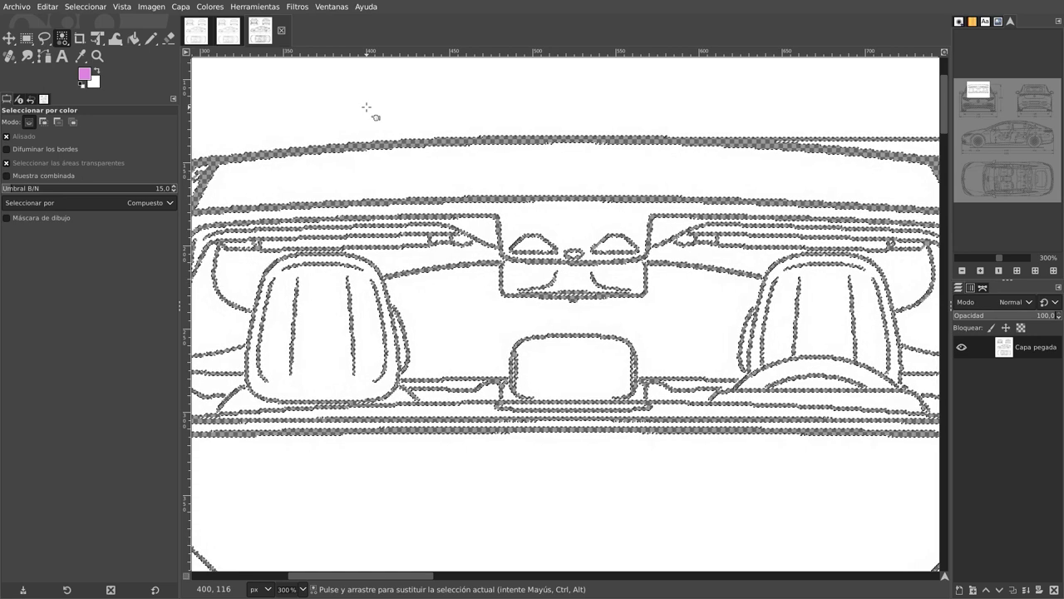
pyautogui.press('ctrl')
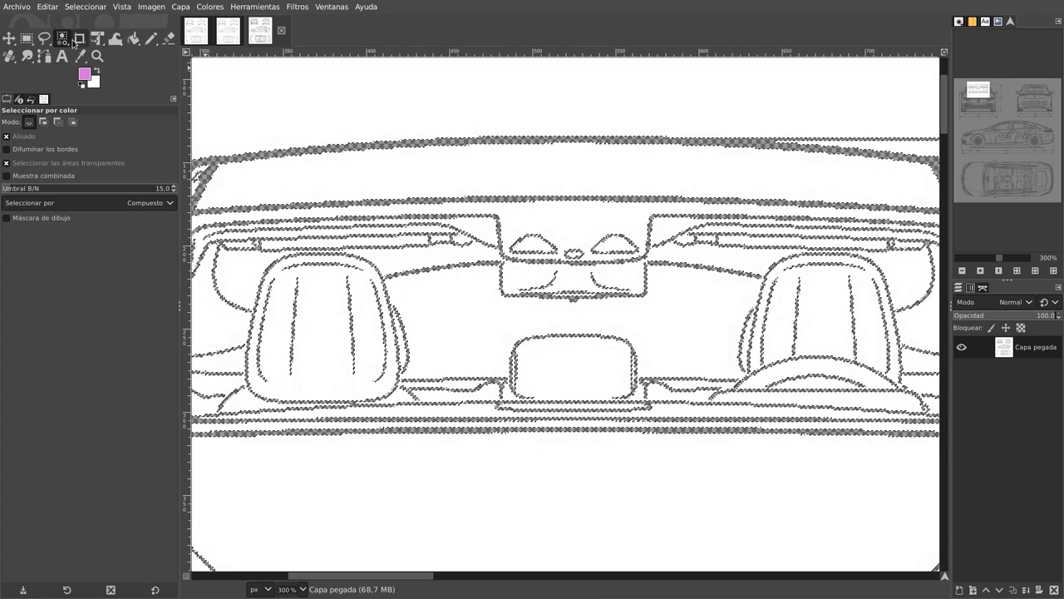
pyautogui.click(133, 38)
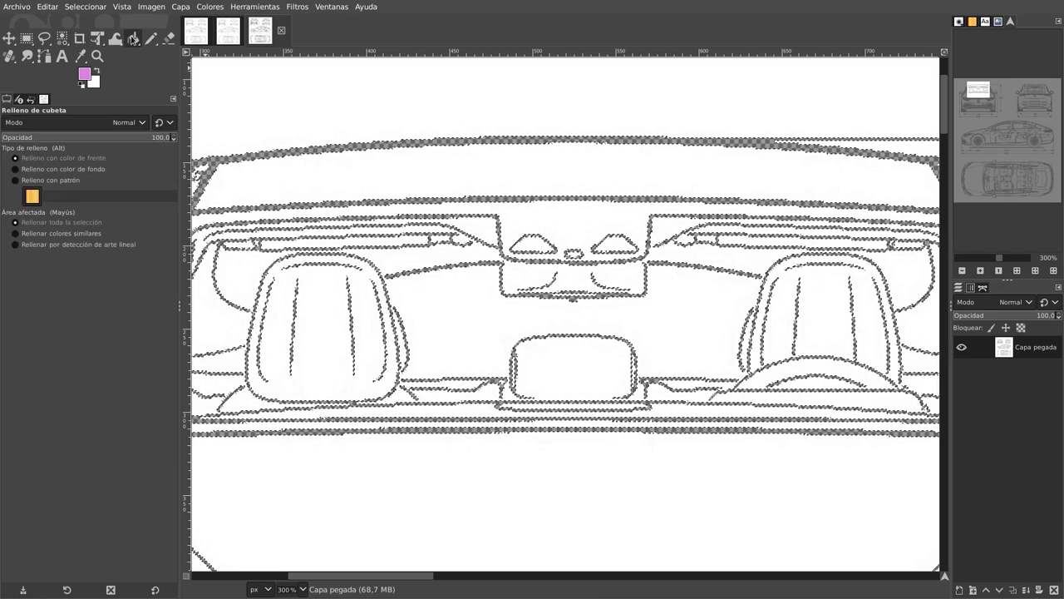
pyautogui.click(453, 150)
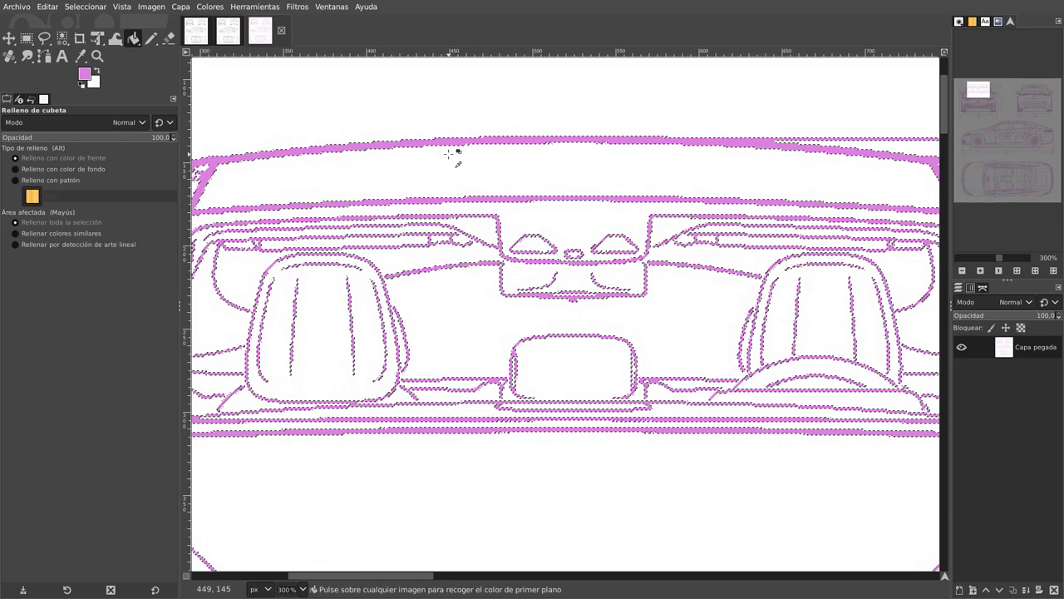
pyautogui.keyDown('ctrl'); pyautogui.scroll(-6, 454, 148); pyautogui.keyUp('ctrl')
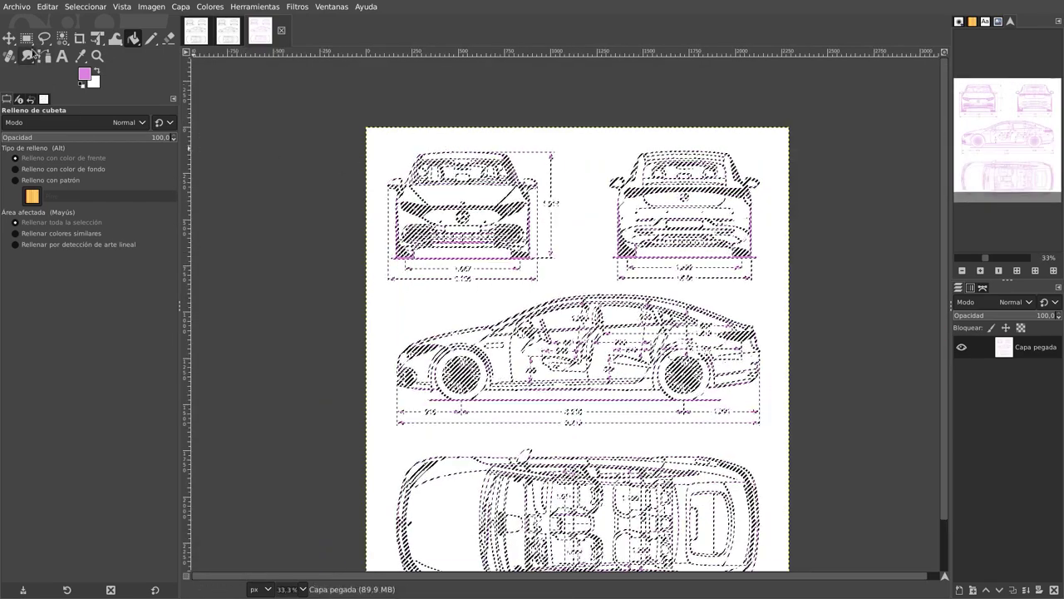
# Clear the selection and zoom out to view the whole pink blueprint.
pyautogui.press('r')
pyautogui.click(392, 137)
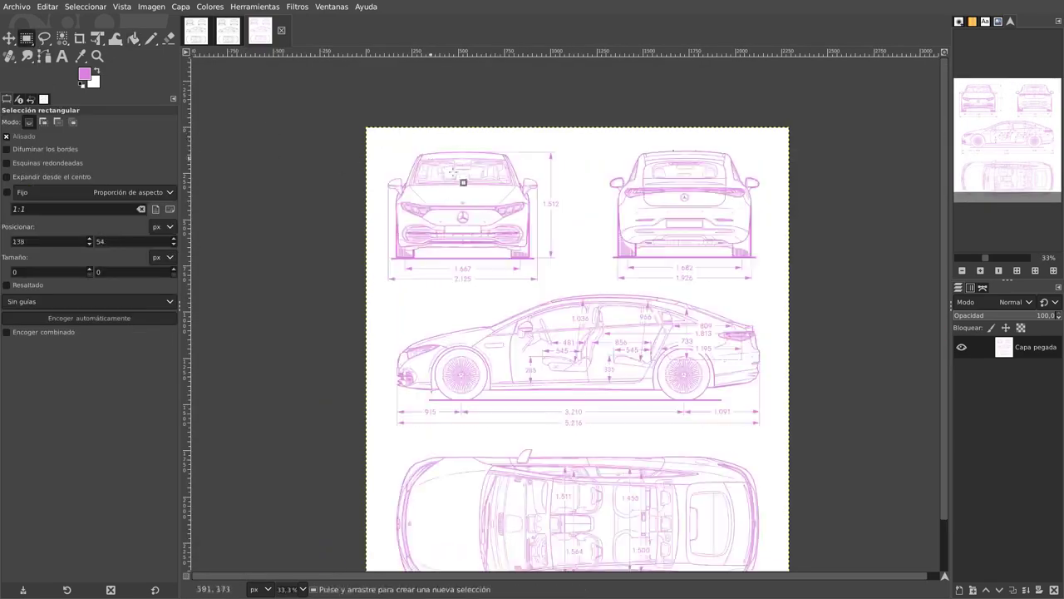
pyautogui.keyDown('ctrl'); pyautogui.scroll(-1, 482, 210); pyautogui.keyUp('ctrl')
pyautogui.keyDown('ctrl'); pyautogui.scroll(2, 474, 215); pyautogui.keyUp('ctrl')
pyautogui.keyDown('ctrl'); pyautogui.scroll(2, 474, 216); pyautogui.keyUp('ctrl')
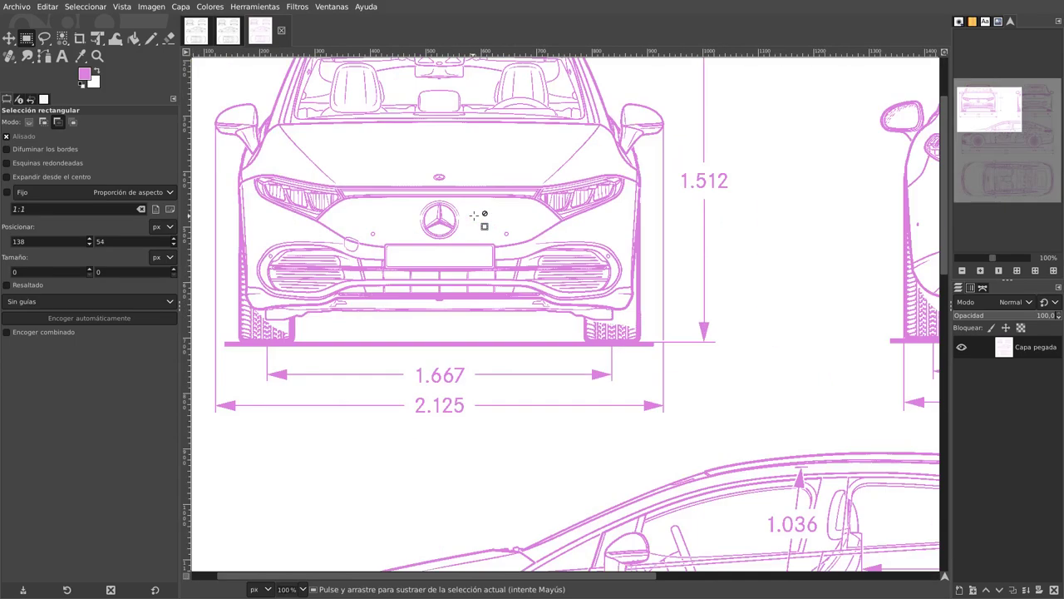
pyautogui.keyDown('ctrl'); pyautogui.scroll(-3, 474, 215); pyautogui.keyUp('ctrl')
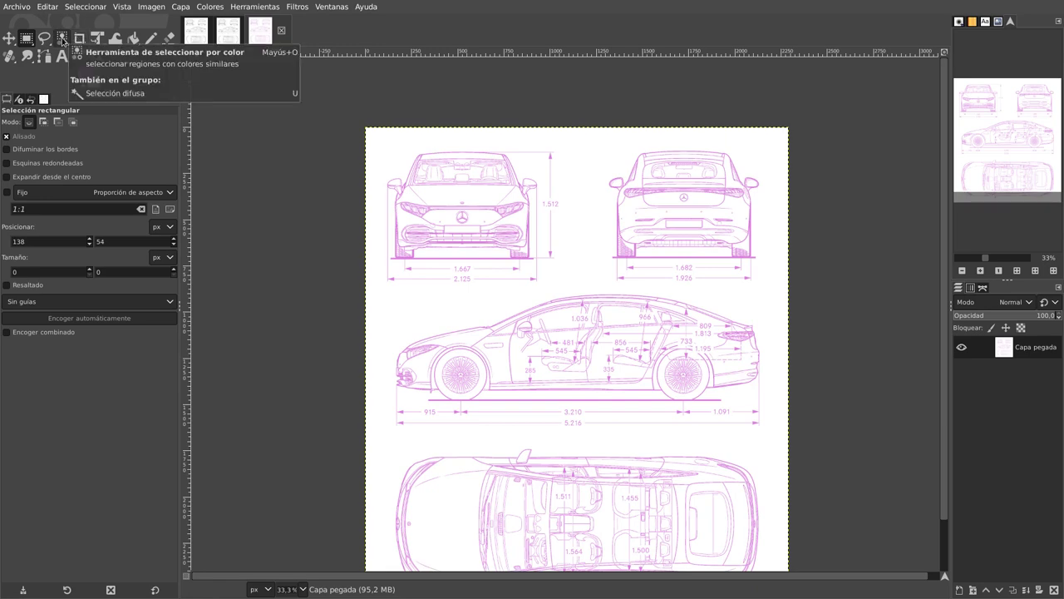
pyautogui.click(63, 39)
# Cut the white background to transparency and choose light grey d1d1d1 as foreground colour.
pyautogui.click(406, 136)
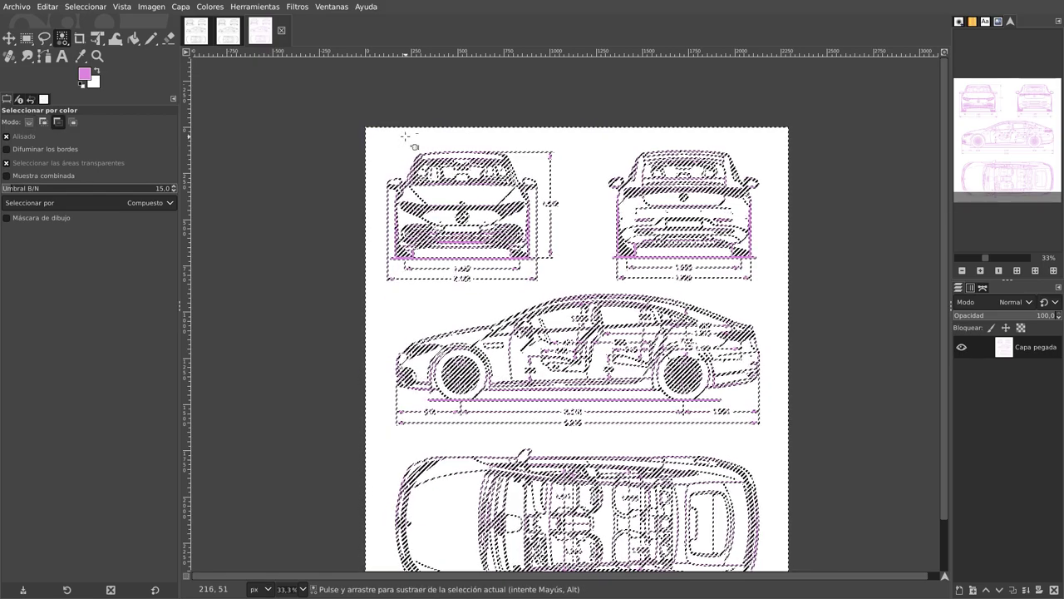
pyautogui.hotkey('ctrl', 'x')
pyautogui.keyDown('ctrl'); pyautogui.scroll(1, 497, 158); pyautogui.keyUp('ctrl')
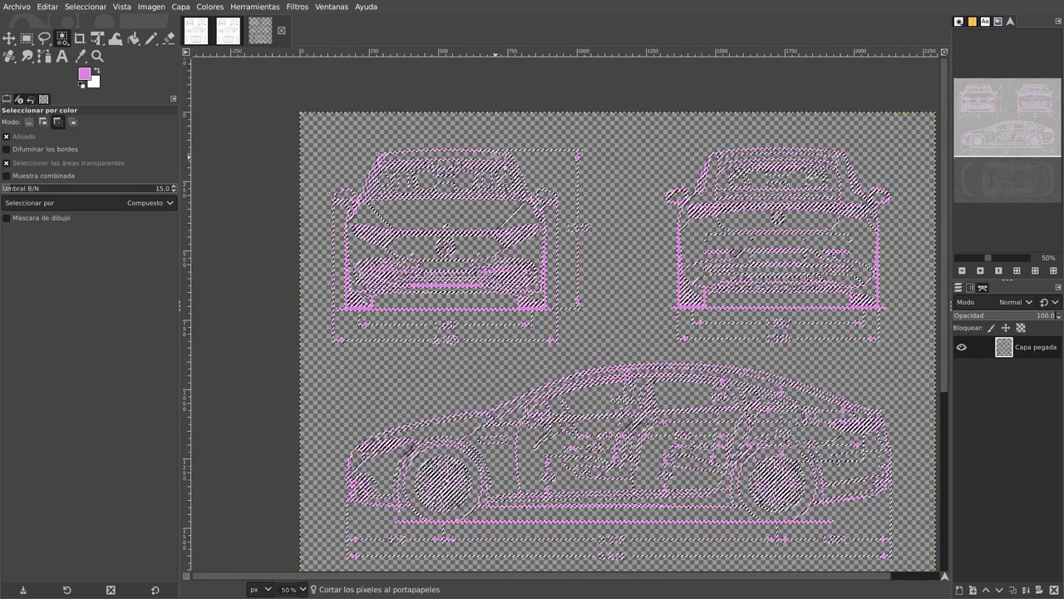
pyautogui.keyDown('ctrl'); pyautogui.scroll(3, 498, 157); pyautogui.keyUp('ctrl')
pyautogui.keyDown('ctrl'); pyautogui.scroll(1, 497, 157); pyautogui.keyUp('ctrl')
pyautogui.keyDown('ctrl'); pyautogui.scroll(-3, 498, 157); pyautogui.keyUp('ctrl')
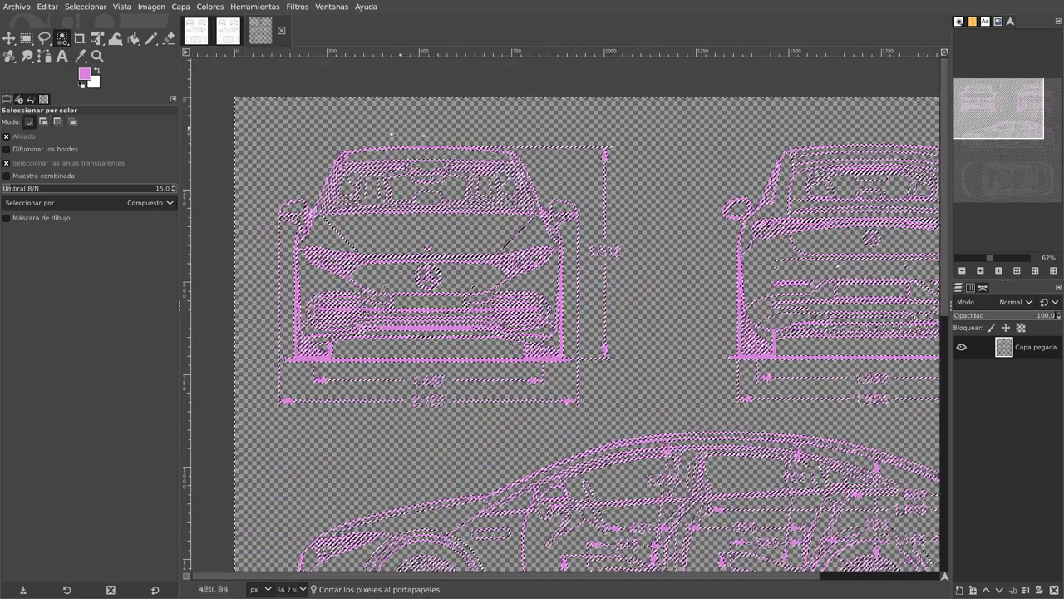
pyautogui.click(85, 76)
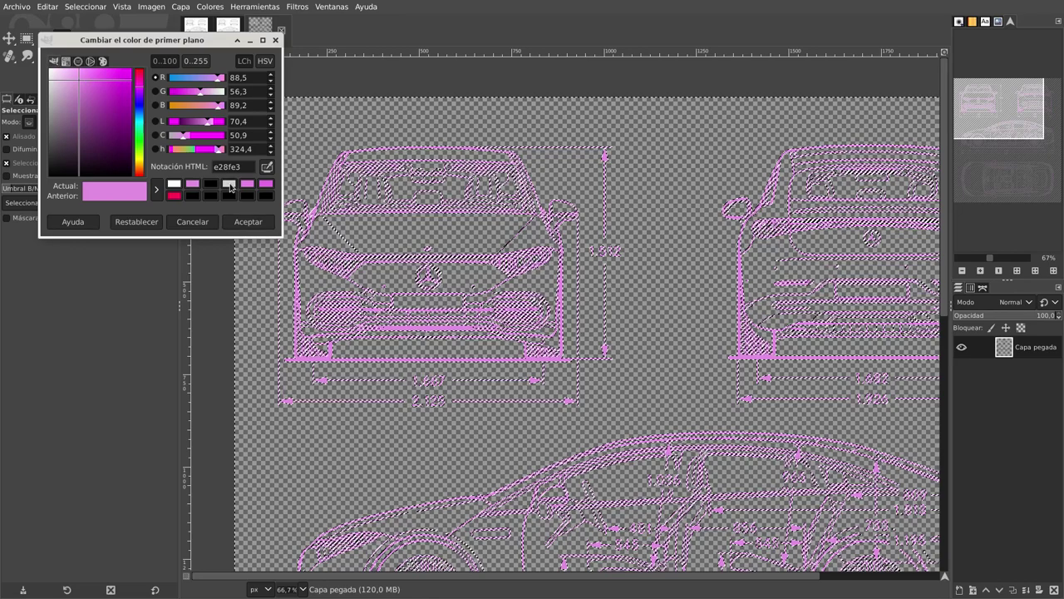
pyautogui.click(231, 187)
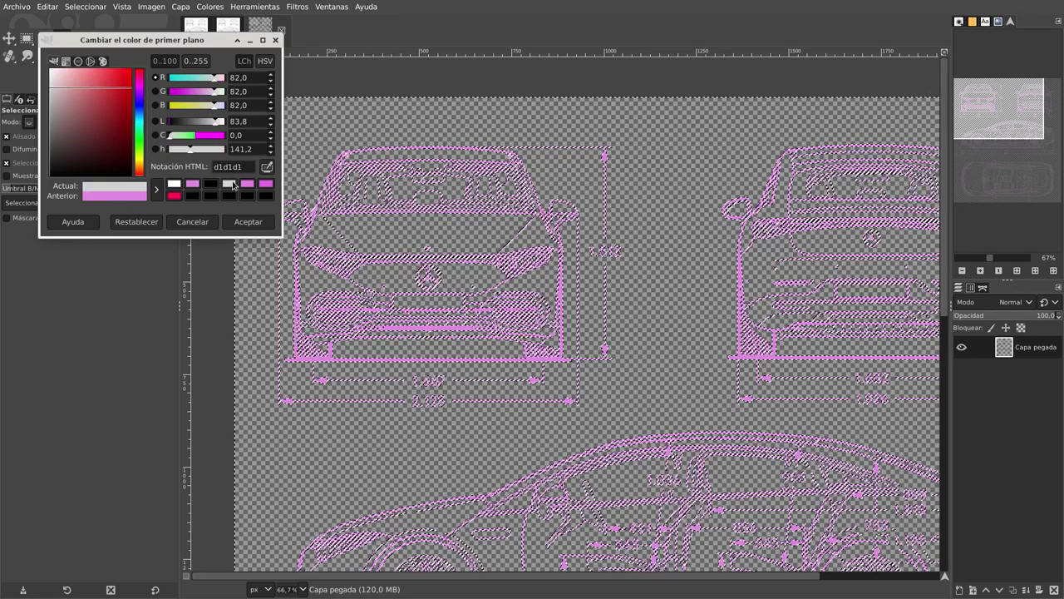
# Fill the transparent background behind the pink lines with light grey d1d1d1.
pyautogui.click(260, 226)
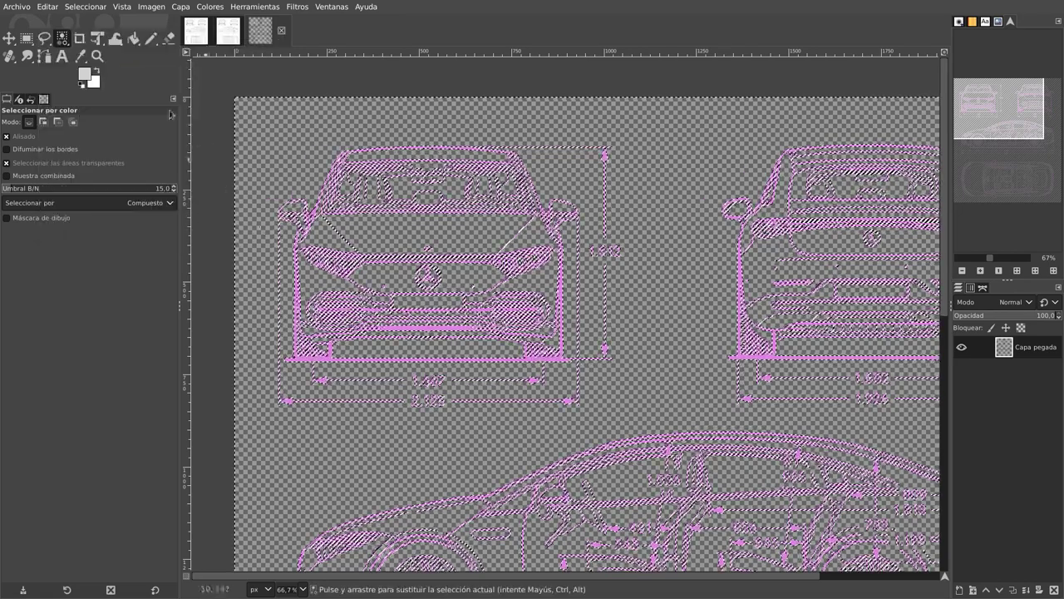
pyautogui.click(135, 41)
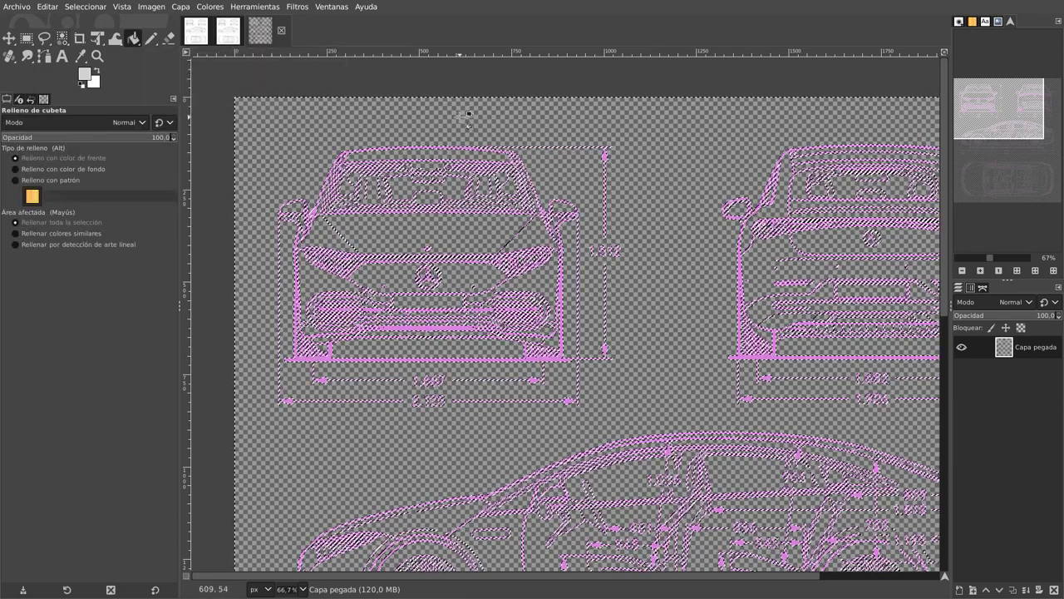
pyautogui.click(469, 114)
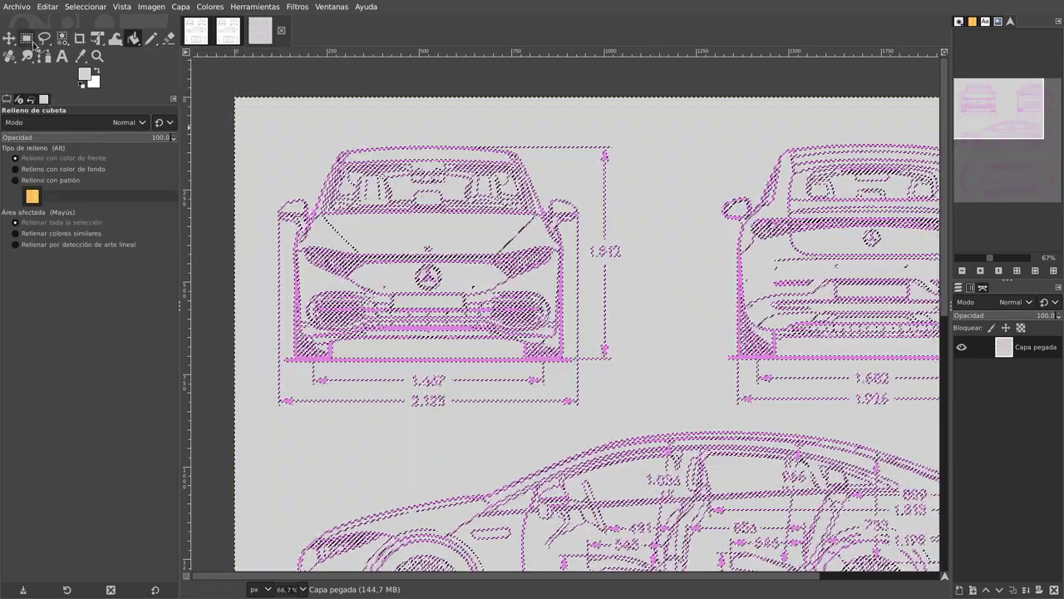
pyautogui.click(29, 40)
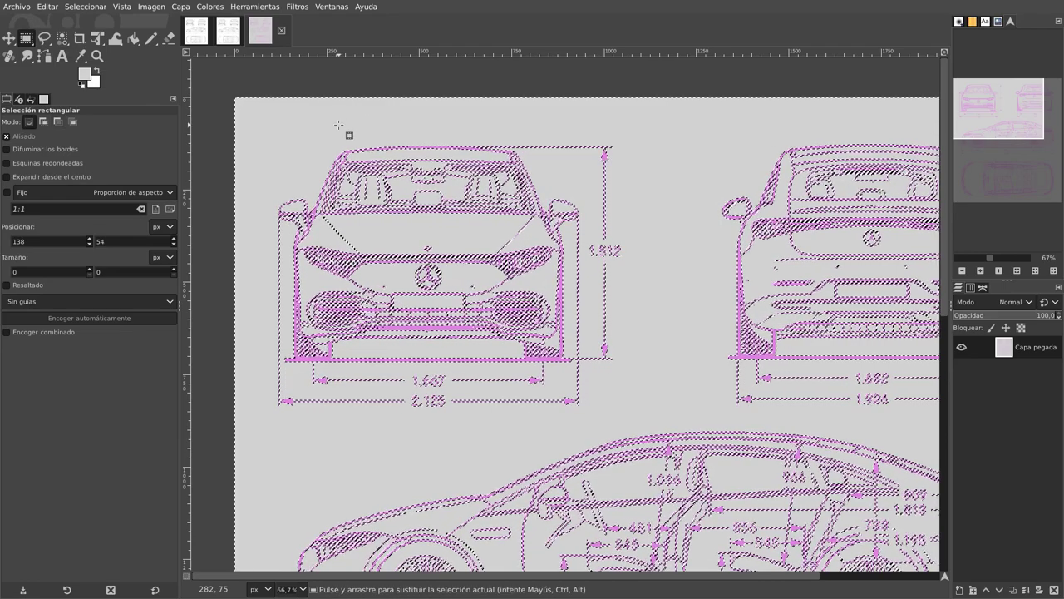
# Drop the selection and zoom in and out to check the pink lines on grey.
pyautogui.click(343, 114)
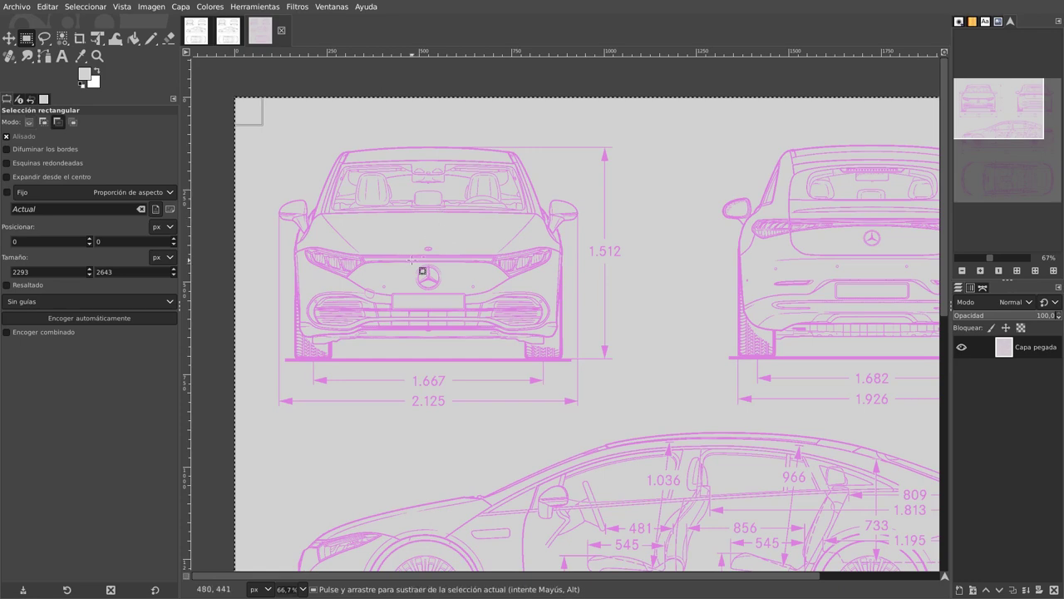
pyautogui.keyDown('ctrl'); pyautogui.scroll(-3, 441, 210); pyautogui.keyUp('ctrl')
pyautogui.keyDown('ctrl'); pyautogui.scroll(2, 442, 353); pyautogui.keyUp('ctrl')
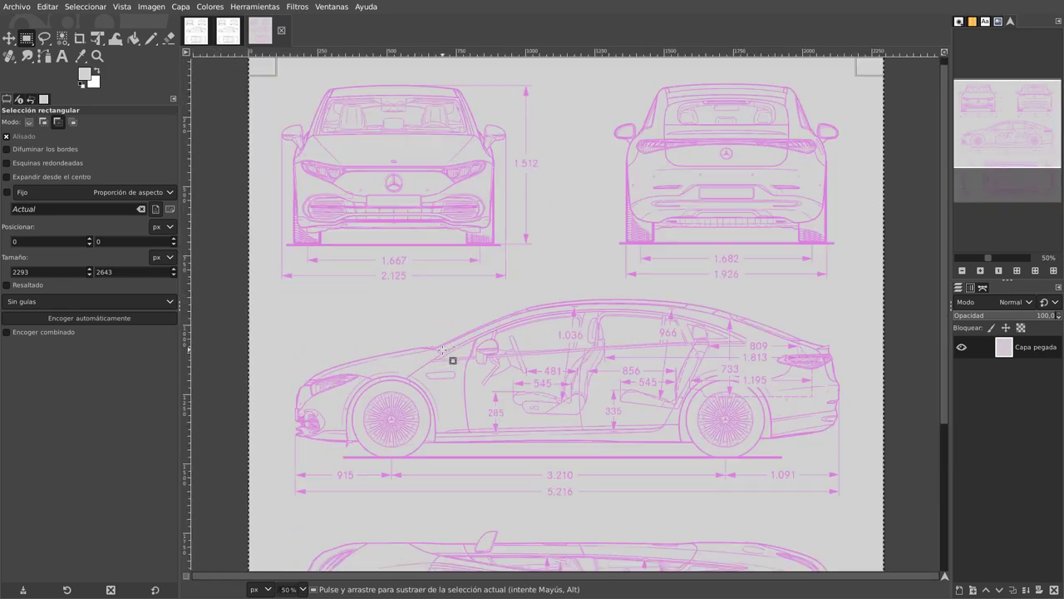
pyautogui.keyDown('ctrl'); pyautogui.scroll(1, 441, 354); pyautogui.keyUp('ctrl')
pyautogui.keyDown('ctrl'); pyautogui.scroll(-1, 441, 353); pyautogui.keyUp('ctrl')
pyautogui.keyDown('ctrl'); pyautogui.scroll(-1, 442, 354); pyautogui.keyUp('ctrl')
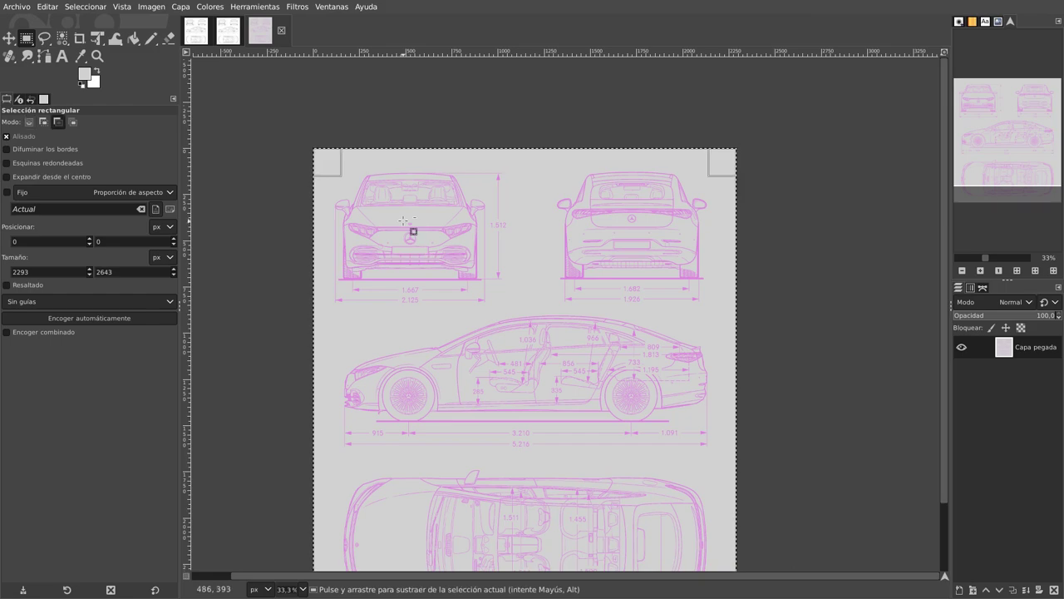
pyautogui.keyDown('ctrl'); pyautogui.scroll(2, 405, 226); pyautogui.keyUp('ctrl')
pyautogui.keyDown('ctrl'); pyautogui.scroll(2, 396, 213); pyautogui.keyUp('ctrl')
pyautogui.keyDown('ctrl'); pyautogui.scroll(1, 396, 213); pyautogui.keyUp('ctrl')
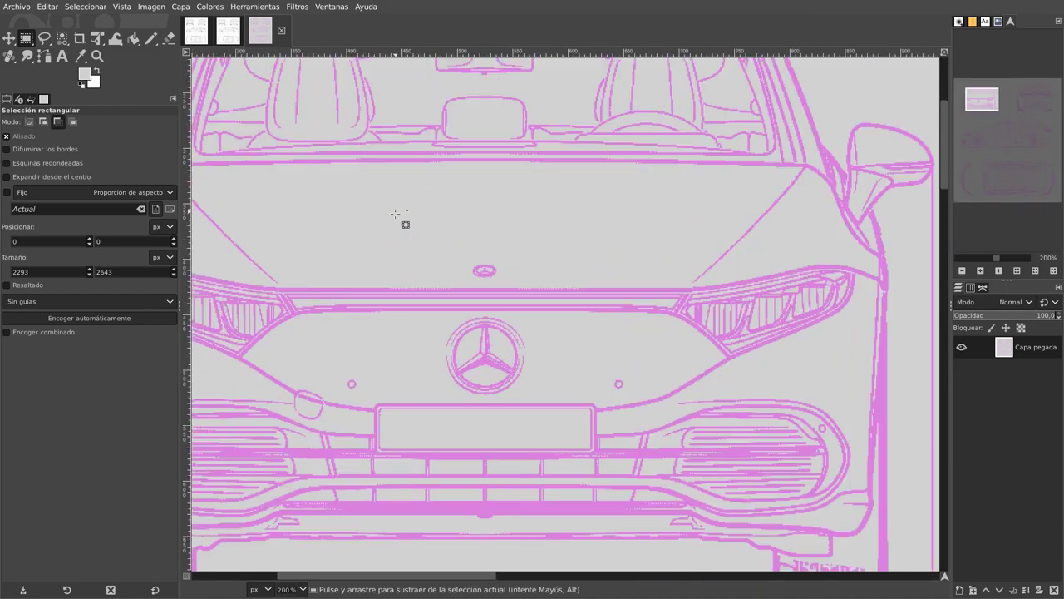
pyautogui.keyDown('ctrl'); pyautogui.scroll(1, 396, 214); pyautogui.keyUp('ctrl')
pyautogui.keyDown('ctrl'); pyautogui.scroll(1, 396, 213); pyautogui.keyUp('ctrl')
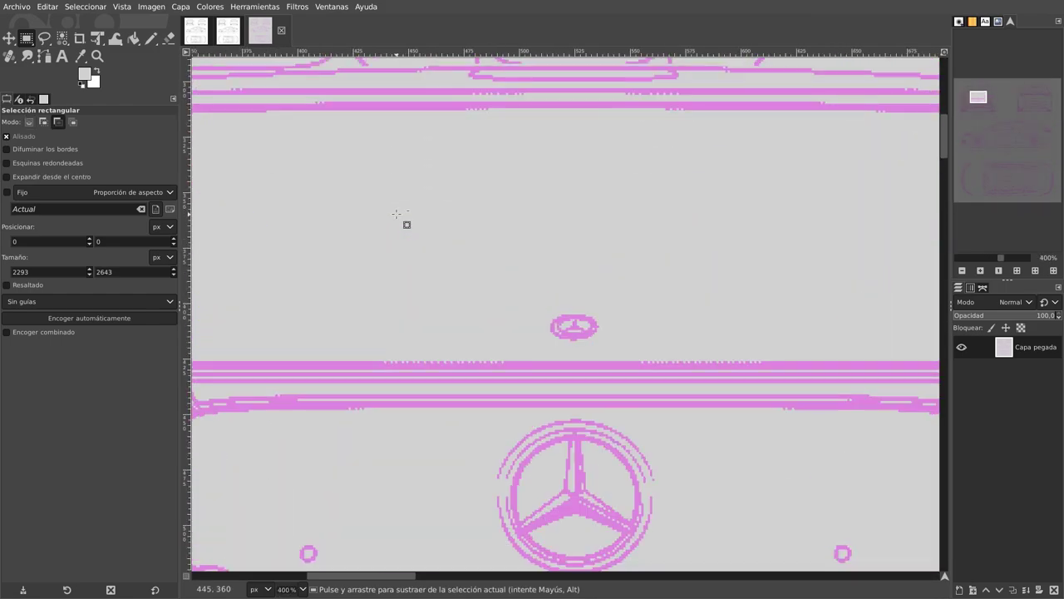
pyautogui.keyDown('ctrl'); pyautogui.scroll(-3, 397, 213); pyautogui.keyUp('ctrl')
pyautogui.keyDown('ctrl'); pyautogui.scroll(-2, 397, 214); pyautogui.keyUp('ctrl')
pyautogui.keyDown('ctrl'); pyautogui.scroll(-1, 397, 217); pyautogui.keyUp('ctrl')
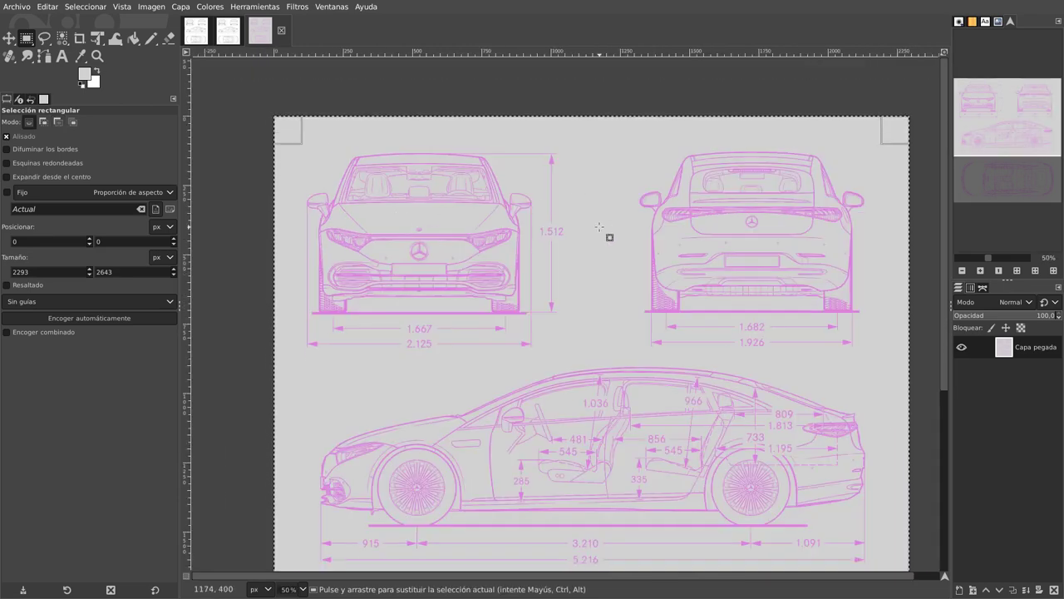
pyautogui.press('ctrl')
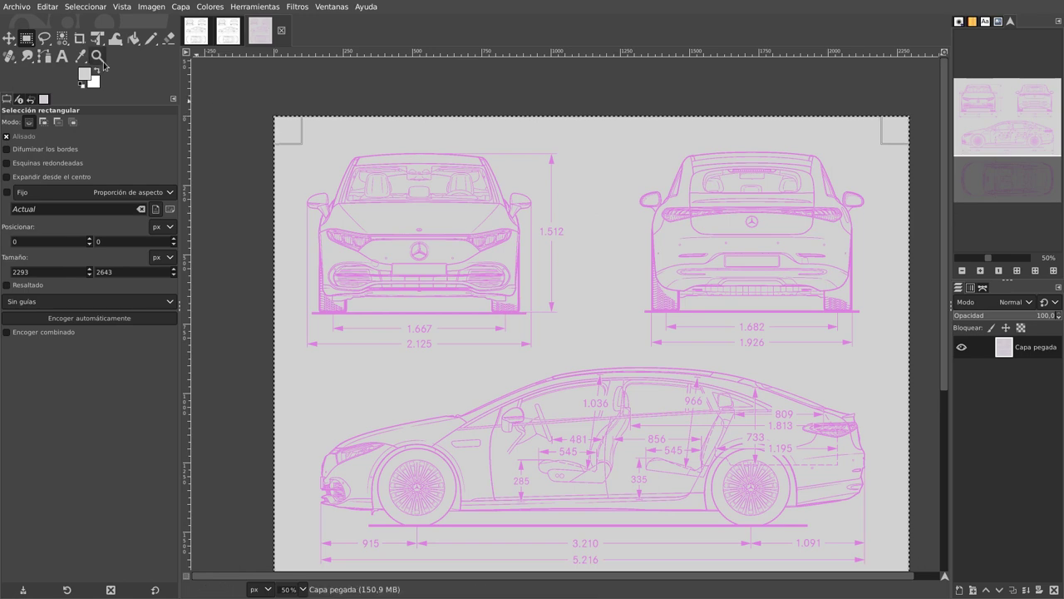
# Open the Archivo menu to start exporting the finished blueprint.
pyautogui.click(17, 8)
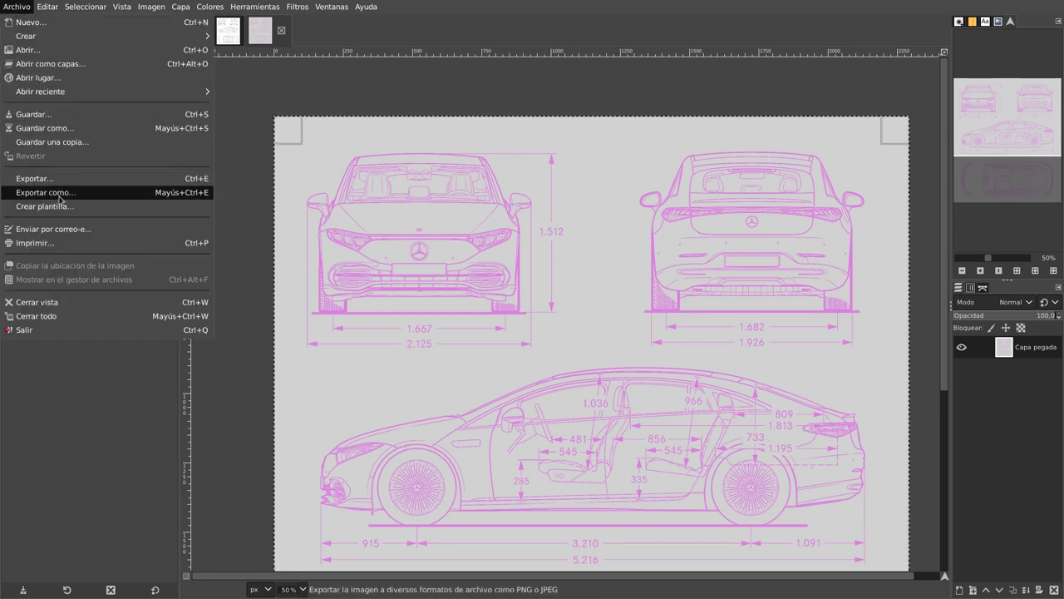